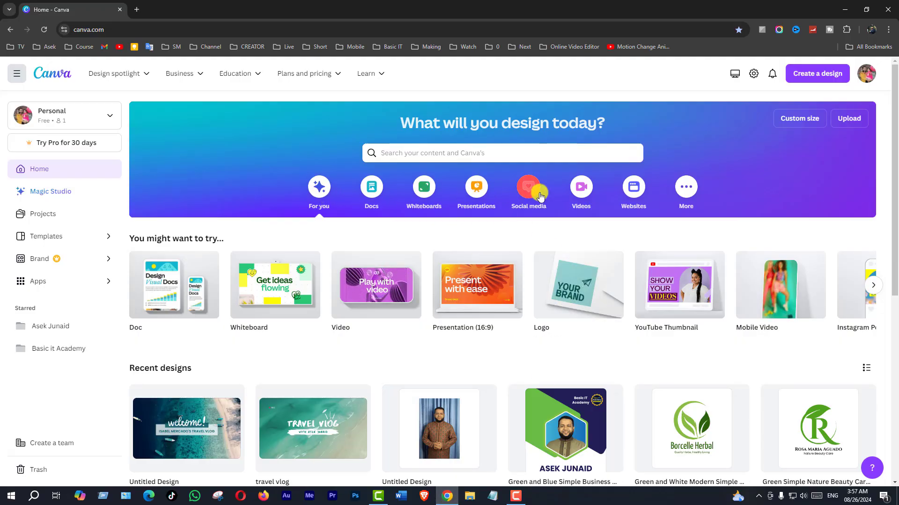
Step: Create a blank YouTube Video design (1920 × 1080 px) from the video design types
{"action": "left_click", "coordinate": [583, 196]}
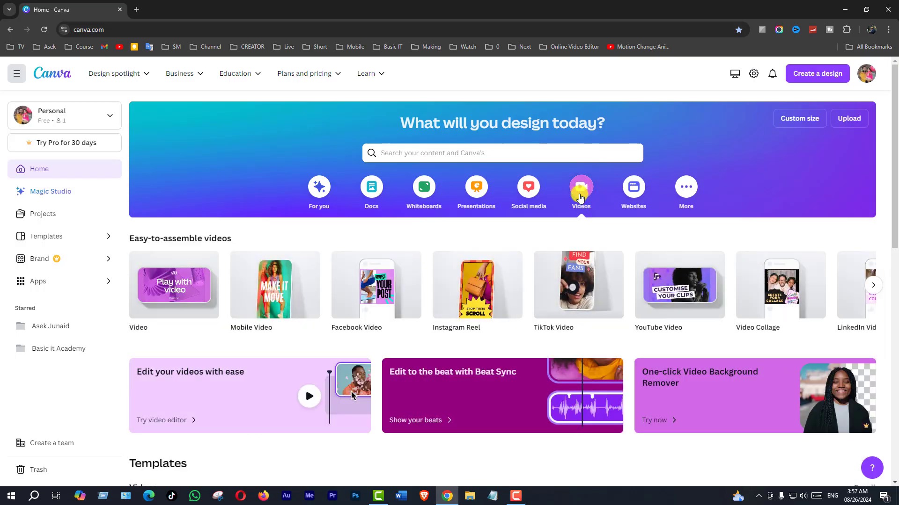
{"action": "mouse_move", "coordinate": [166, 303]}
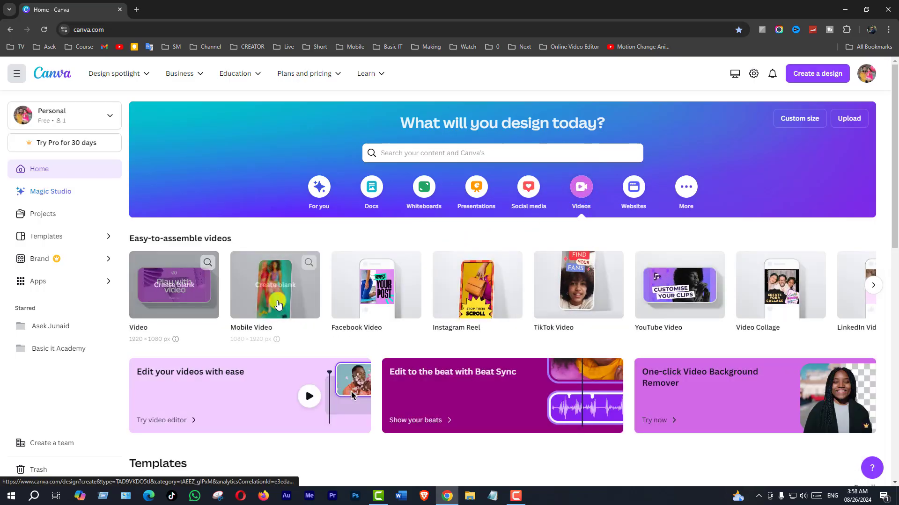
{"action": "mouse_move", "coordinate": [769, 311]}
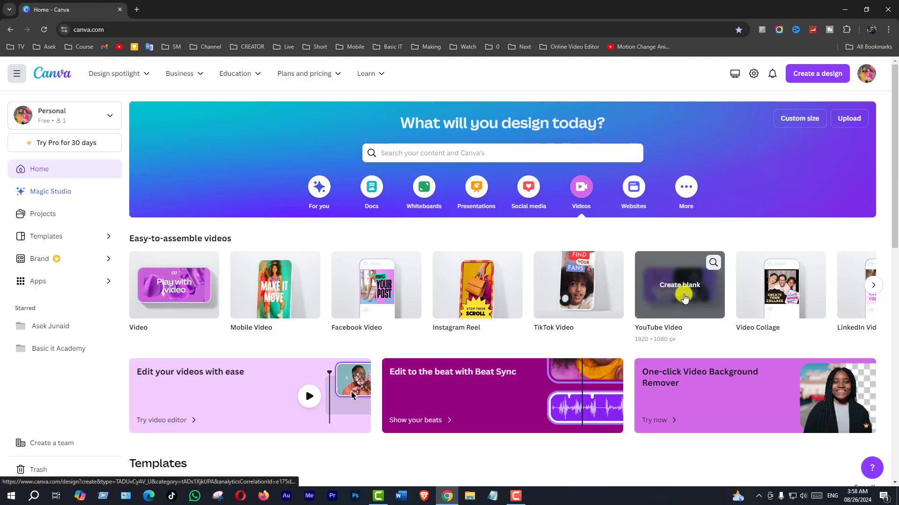
{"action": "left_click", "coordinate": [684, 296]}
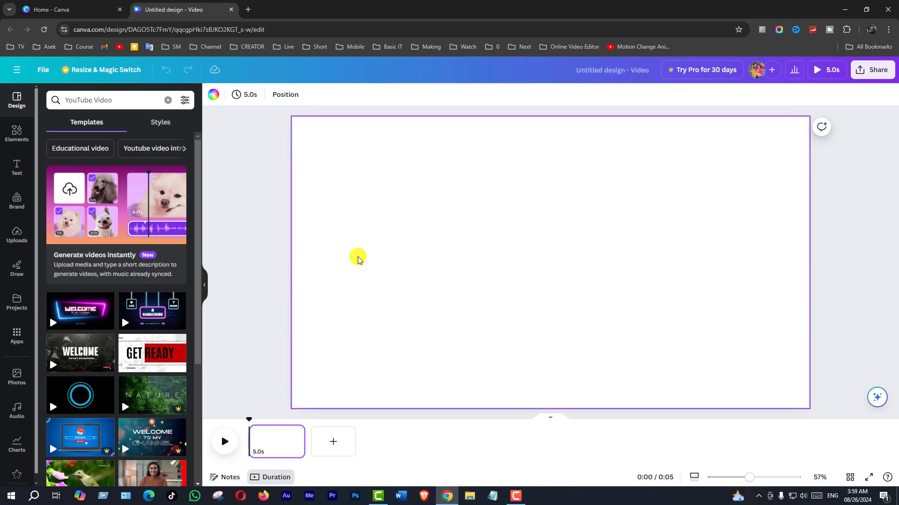
Step: Upload the five photos 01 to 05 from the New folder inside the desktop's Photo folder to the design's uploads
{"action": "left_click", "coordinate": [844, 10]}
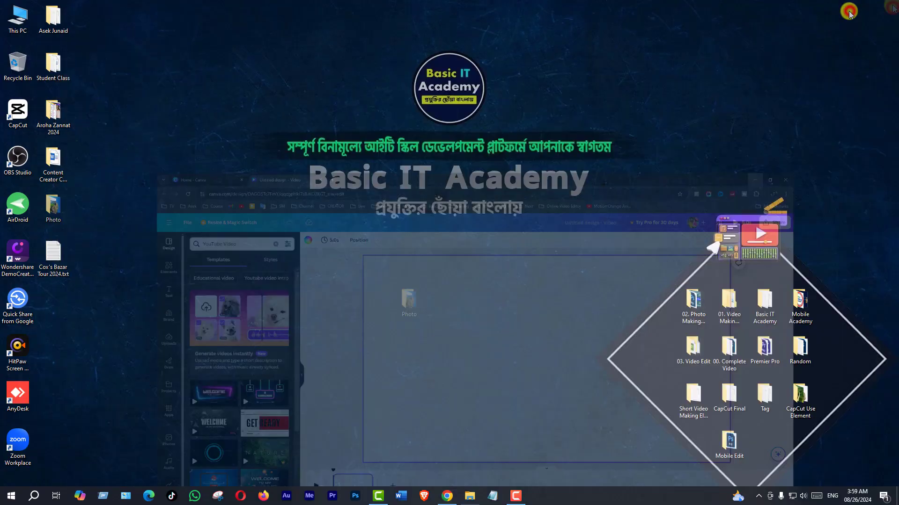
{"action": "double_click", "coordinate": [409, 304]}
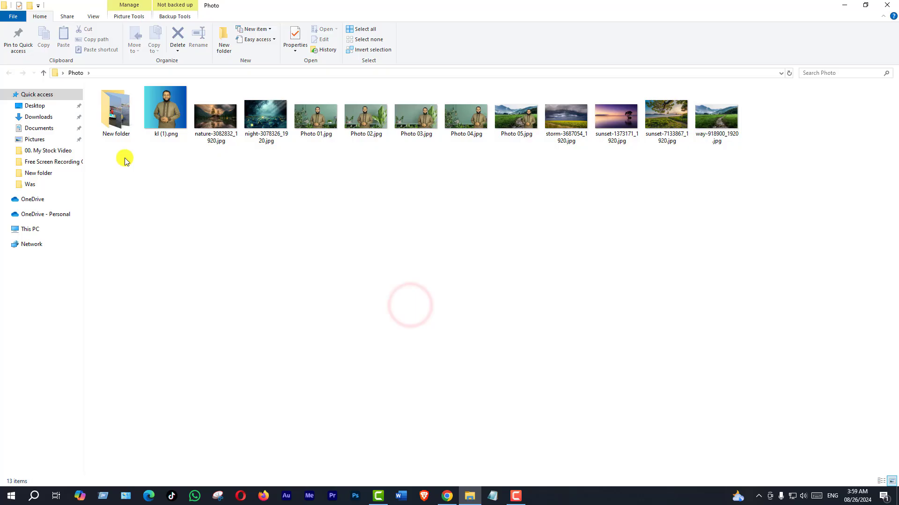
{"action": "double_click", "coordinate": [116, 112]}
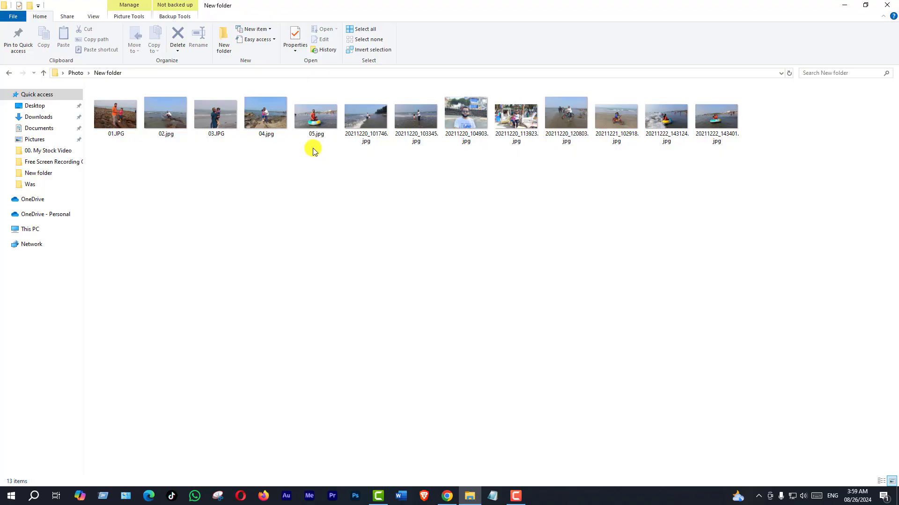
{"action": "left_click_drag", "start_coordinate": [316, 145], "coordinate": [102, 200]}
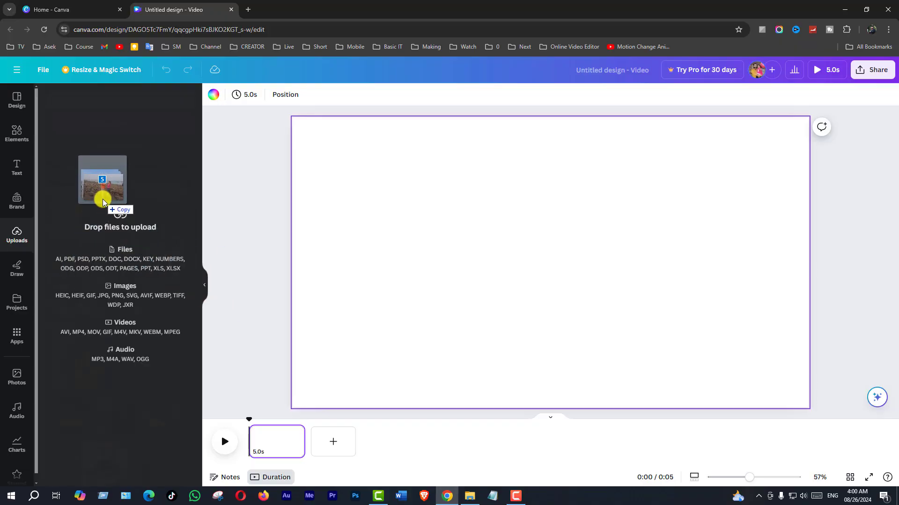
{"action": "left_click_drag", "start_coordinate": [103, 198], "coordinate": [102, 198]}
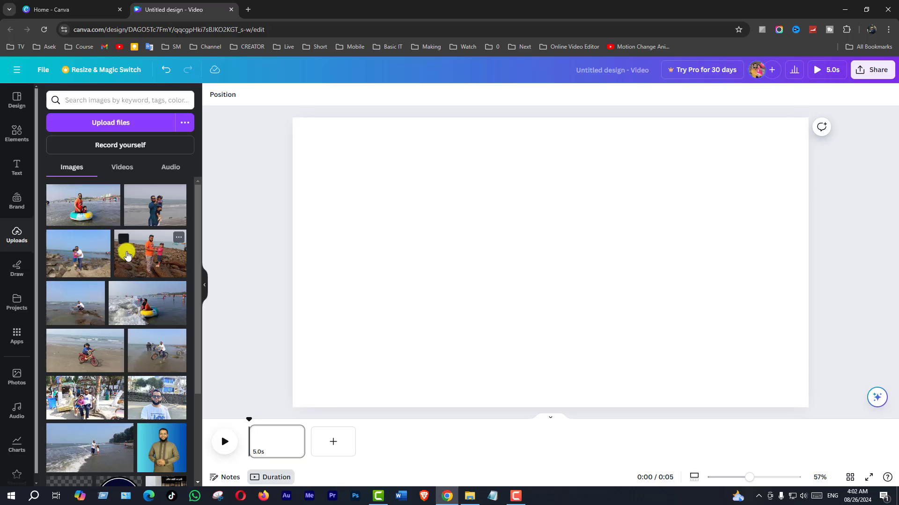
Step: Place the uploaded photo of the man on a bicycle on the first page and select it
{"action": "left_click", "coordinate": [141, 338]}
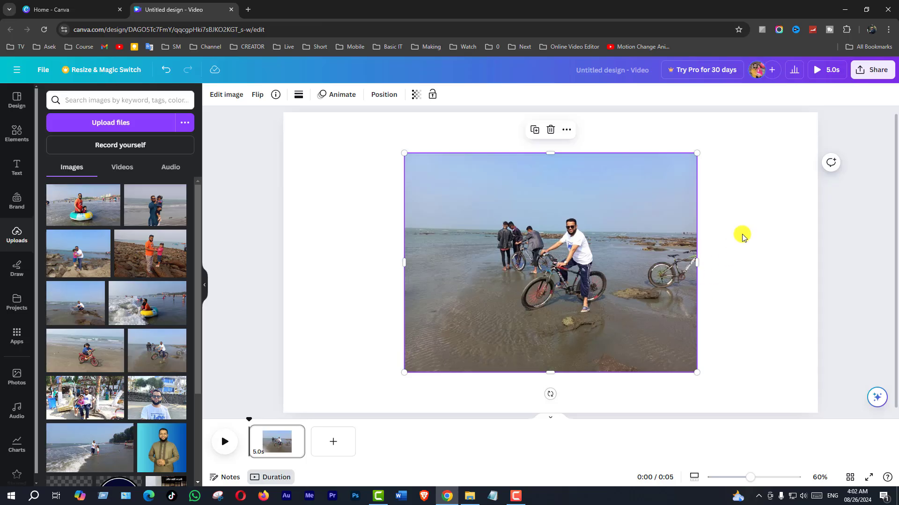
{"action": "left_click", "coordinate": [284, 120]}
{"action": "left_click", "coordinate": [813, 164]}
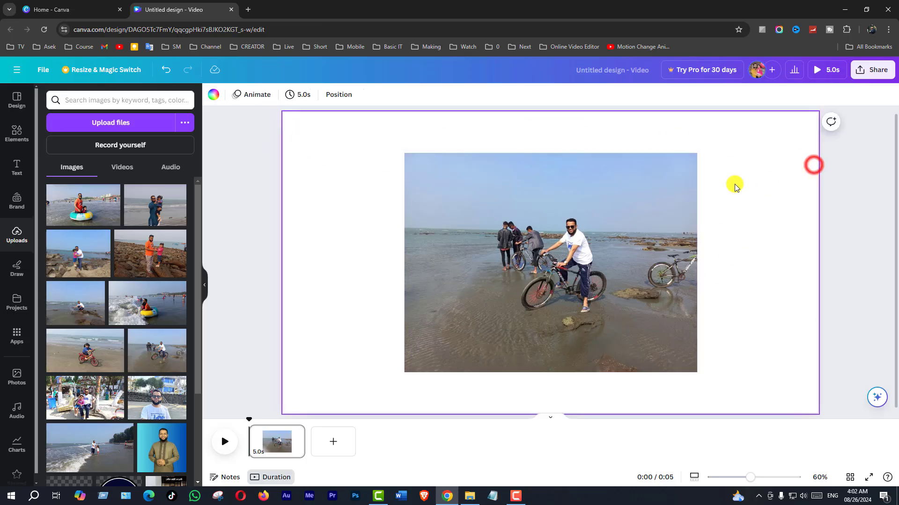
{"action": "left_click", "coordinate": [660, 209]}
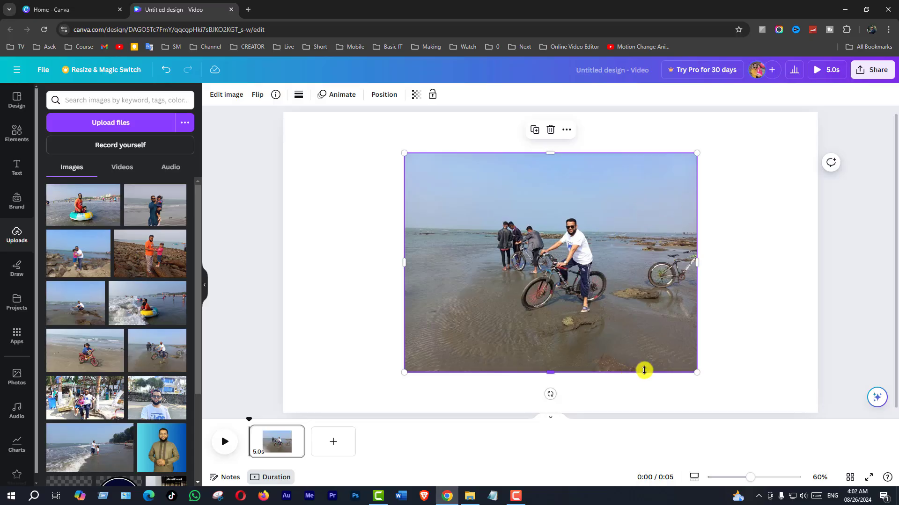
Step: Enlarge the bicycle photo until it covers the whole first page and reposition it so the rider is well framed
{"action": "left_click_drag", "start_coordinate": [747, 478], "coordinate": [740, 482]}
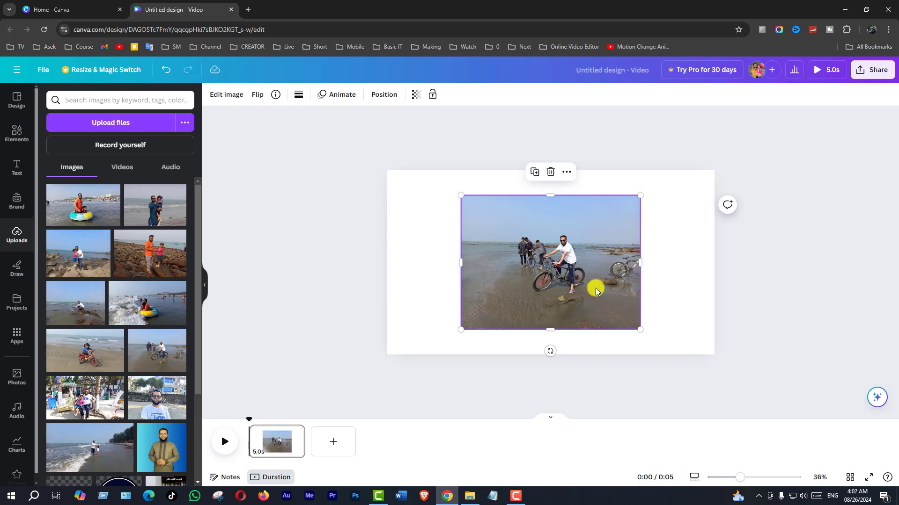
{"action": "left_click_drag", "start_coordinate": [642, 332], "coordinate": [709, 380]}
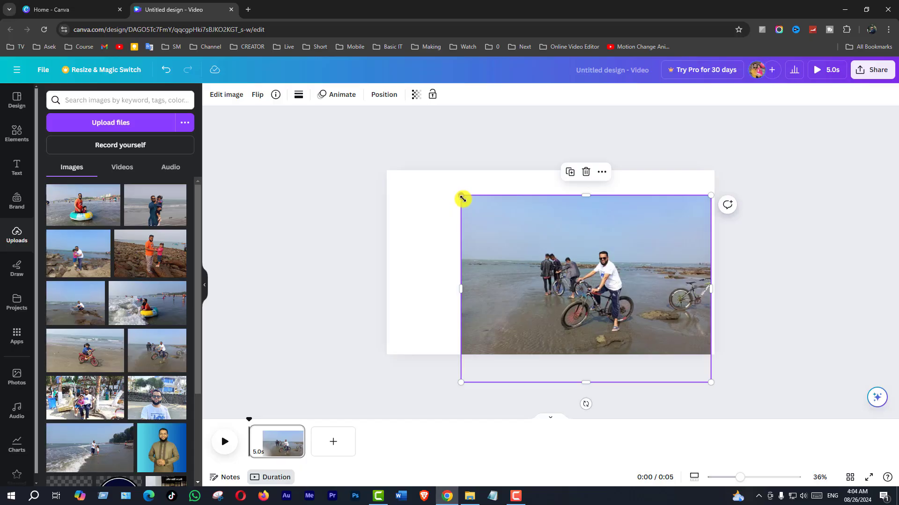
{"action": "left_click_drag", "start_coordinate": [461, 198], "coordinate": [276, 144]}
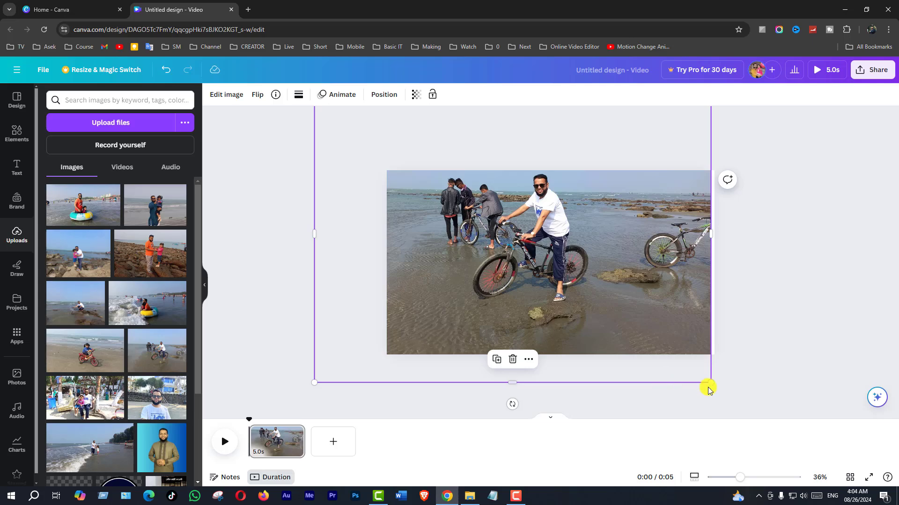
{"action": "left_click_drag", "start_coordinate": [712, 385], "coordinate": [740, 403]}
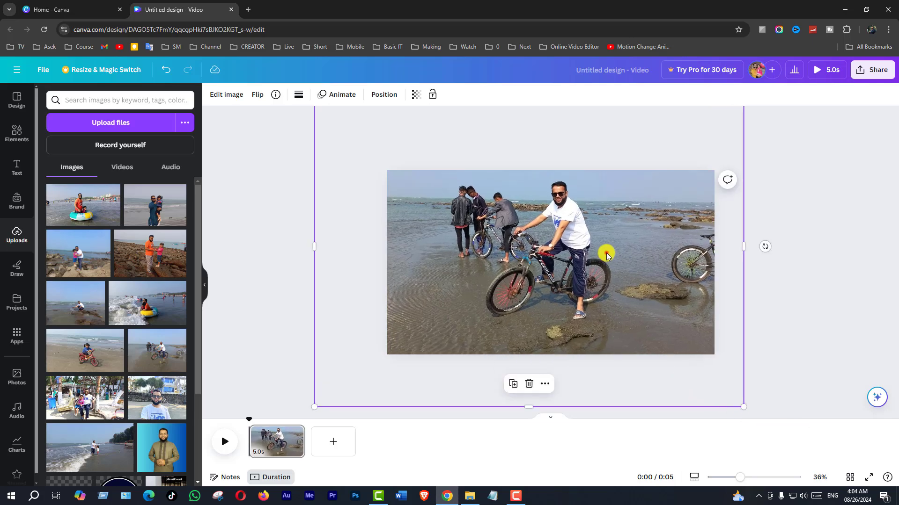
{"action": "mouse_move", "coordinate": [605, 253]}
{"action": "left_mouse_down"}
{"action": "mouse_move", "coordinate": [601, 267]}
{"action": "mouse_move", "coordinate": [592, 264]}
{"action": "left_mouse_up"}
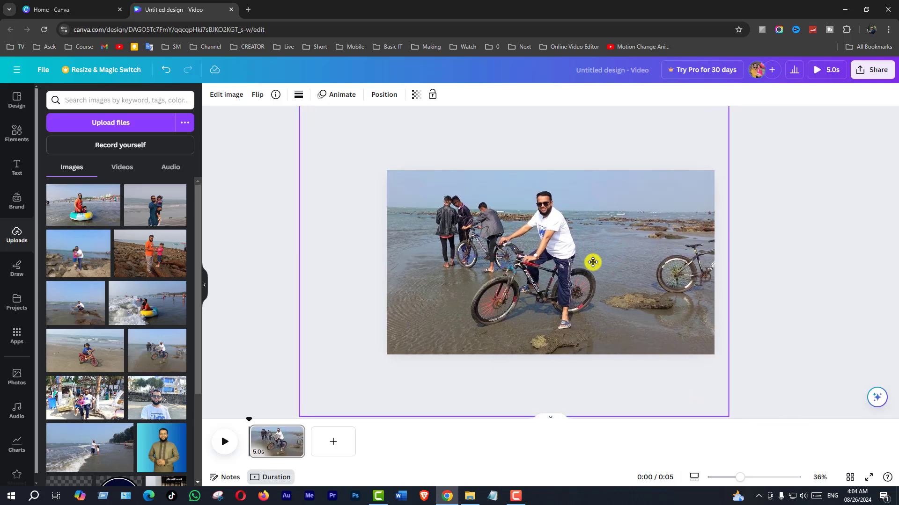
{"action": "left_click", "coordinate": [781, 295]}
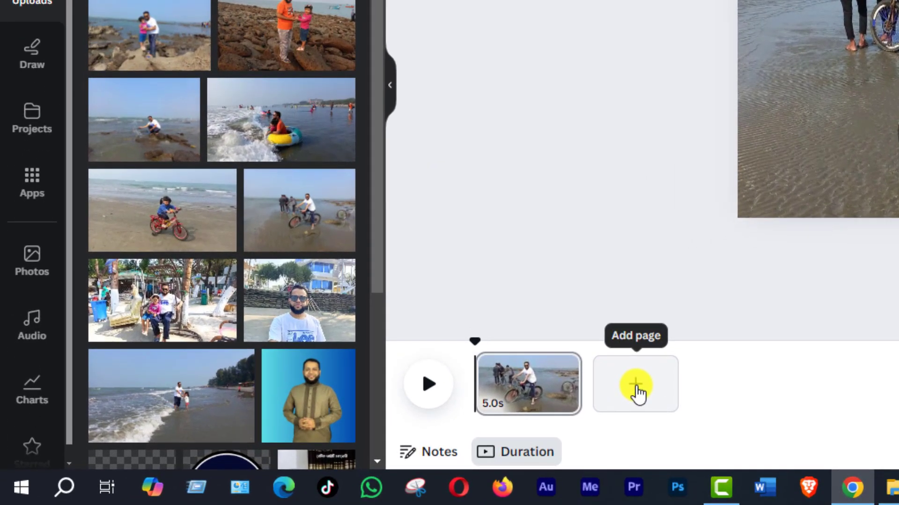
Step: Add a second page with the photo of the man and child on the rocks, enlarged and positioned to fill the page
{"action": "left_click", "coordinate": [637, 391]}
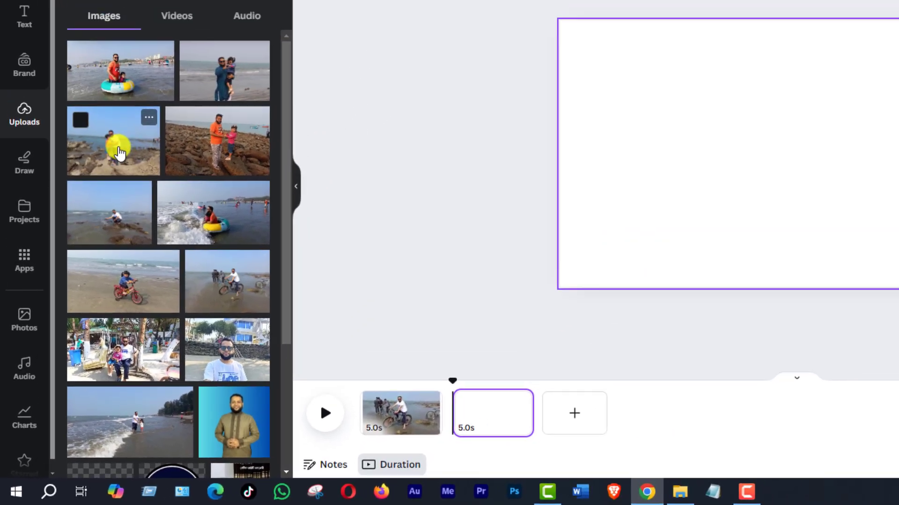
{"action": "left_click", "coordinate": [155, 33]}
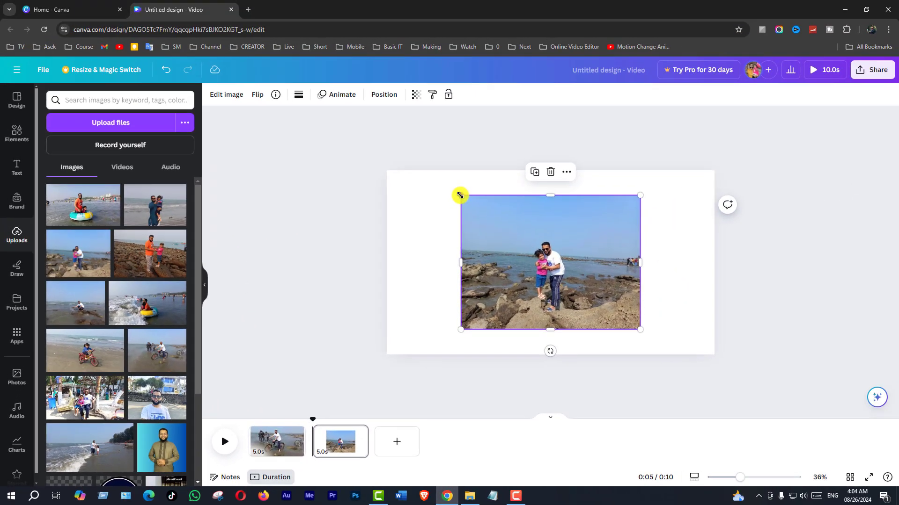
{"action": "left_click_drag", "start_coordinate": [563, 125], "coordinate": [426, 73]}
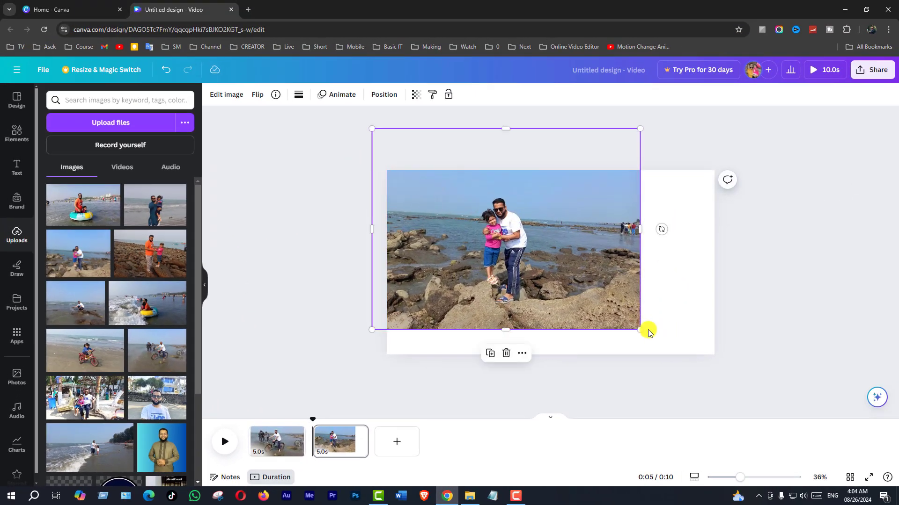
{"action": "left_click_drag", "start_coordinate": [640, 330], "coordinate": [764, 401]}
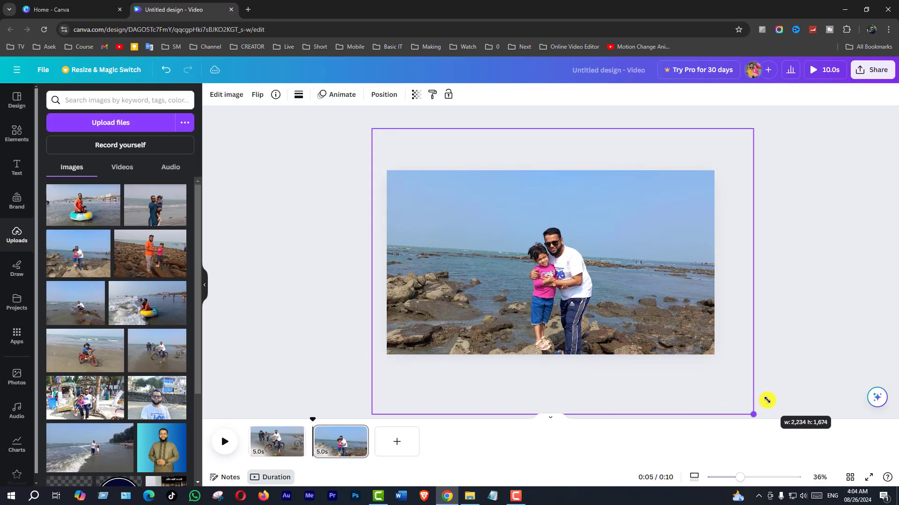
{"action": "left_click_drag", "start_coordinate": [617, 291], "coordinate": [605, 262]}
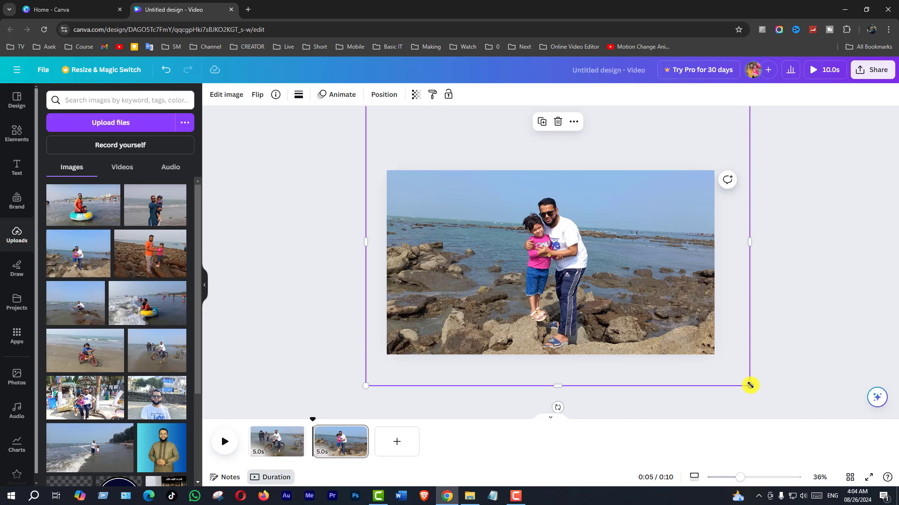
{"action": "left_click_drag", "start_coordinate": [749, 385], "coordinate": [777, 405]}
{"action": "left_click_drag", "start_coordinate": [602, 284], "coordinate": [582, 259]}
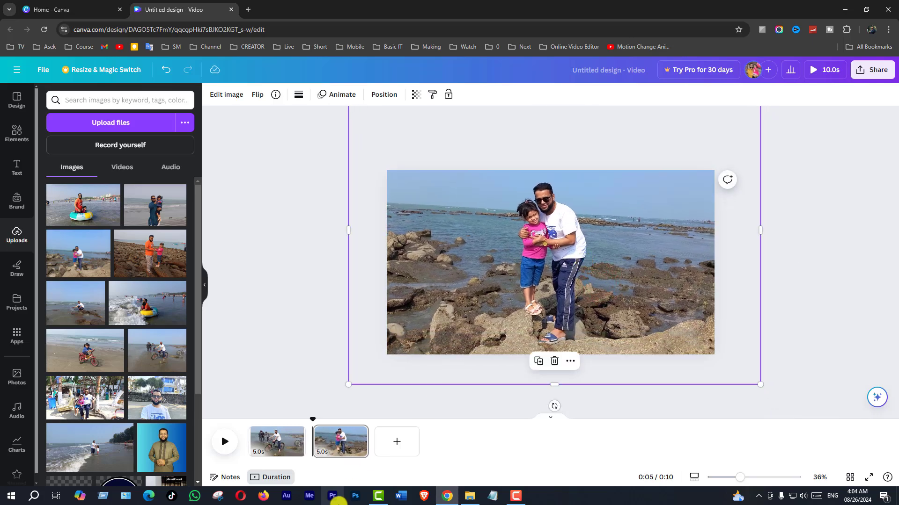
Step: Add a third page with the photo of the man and child in the swim ring, scaled and positioned to fill the page
{"action": "left_click", "coordinate": [396, 443]}
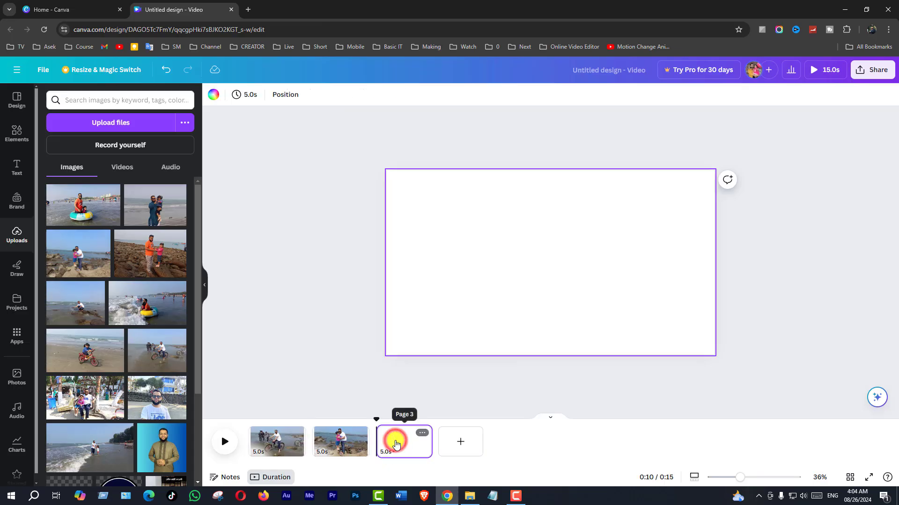
{"action": "left_click", "coordinate": [84, 205]}
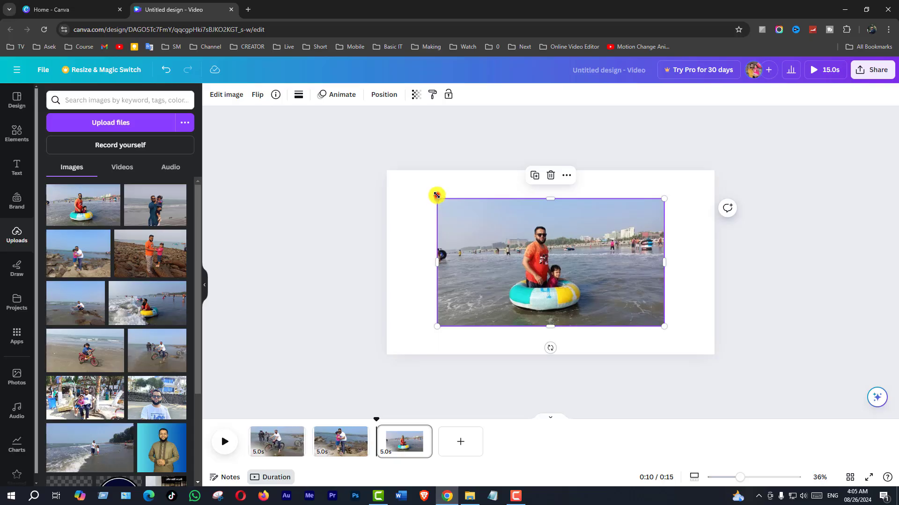
{"action": "left_click_drag", "start_coordinate": [435, 193], "coordinate": [336, 131]}
{"action": "left_click_drag", "start_coordinate": [555, 276], "coordinate": [541, 258]}
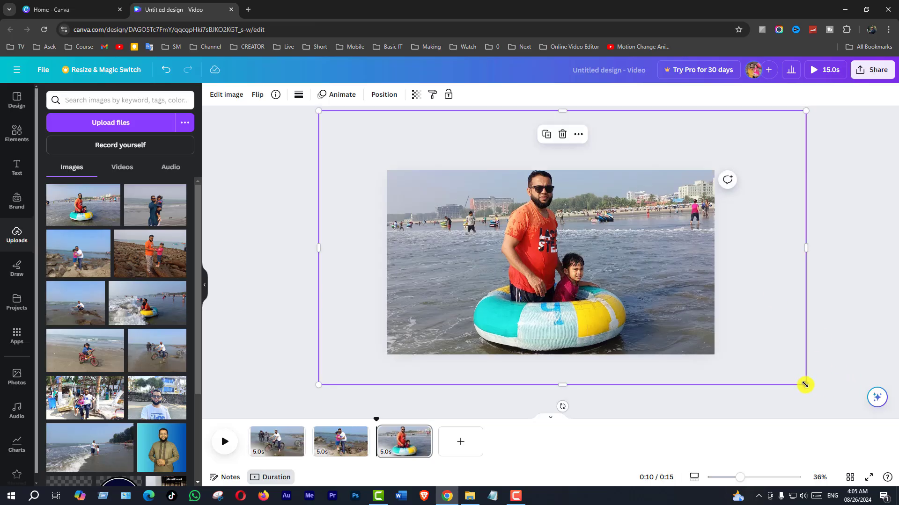
{"action": "left_click_drag", "start_coordinate": [804, 384], "coordinate": [761, 368]}
{"action": "left_click_drag", "start_coordinate": [572, 285], "coordinate": [591, 298]}
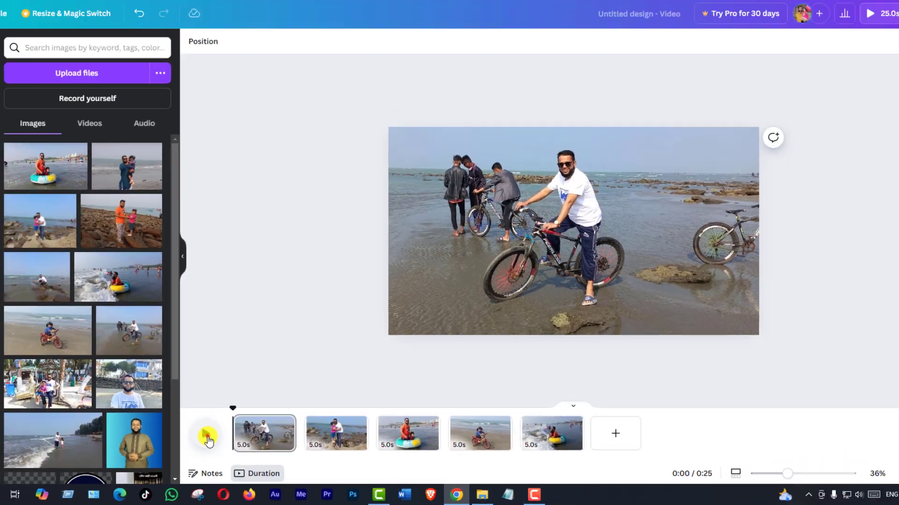
Step: Preview the beginning of the five-page video, stop playback and return the playhead to the start
{"action": "left_click", "coordinate": [48, 370]}
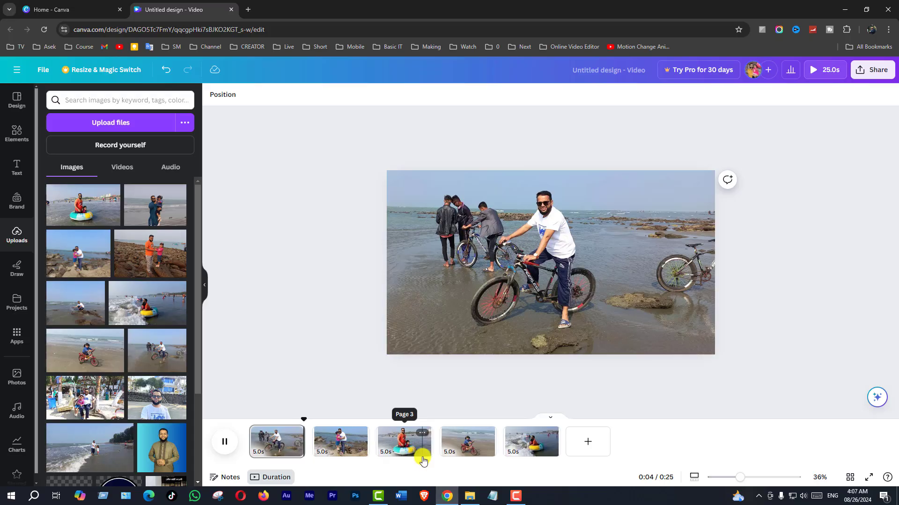
{"action": "left_click", "coordinate": [224, 443]}
{"action": "left_click_drag", "start_coordinate": [338, 418], "coordinate": [233, 439]}
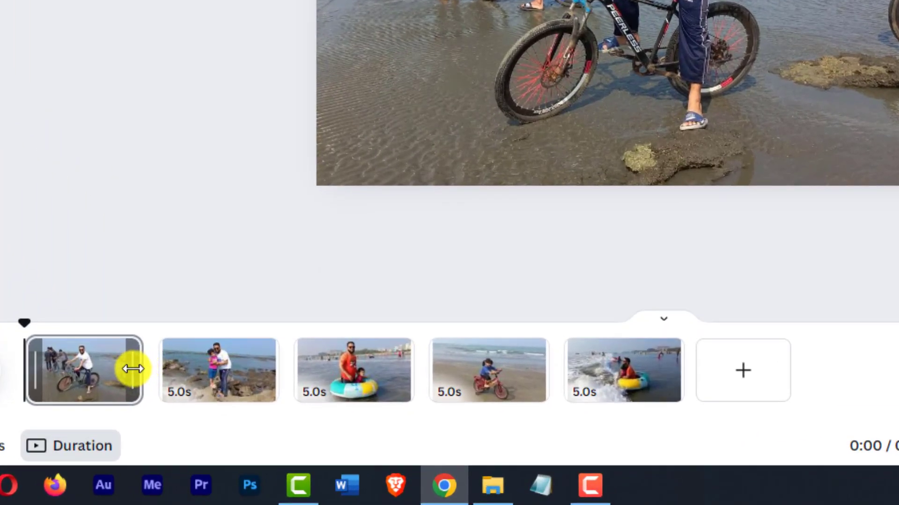
Step: Shorten the first page's duration to 3.0 seconds in the timeline
{"action": "left_click_drag", "start_coordinate": [133, 369], "coordinate": [85, 381]}
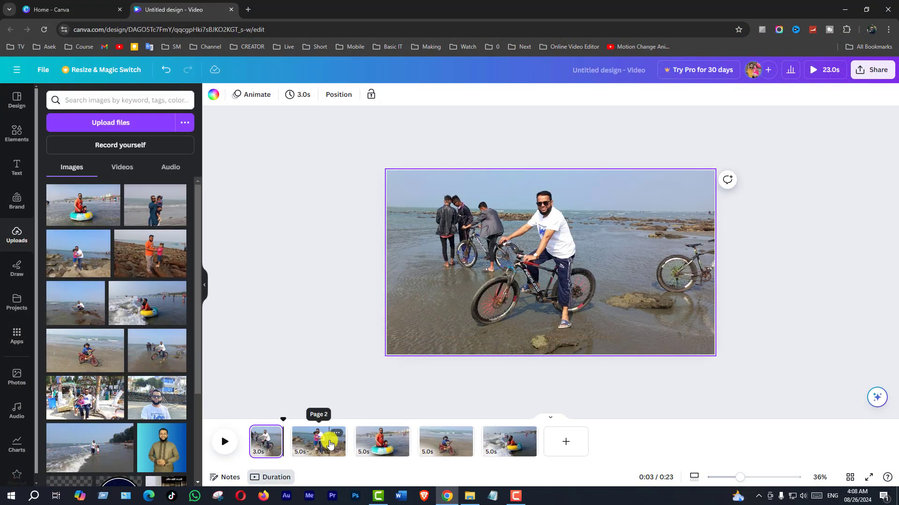
Step: Select pages 2 to 5 together and set their duration to 3.0 seconds
{"action": "left_click", "coordinate": [319, 441]}
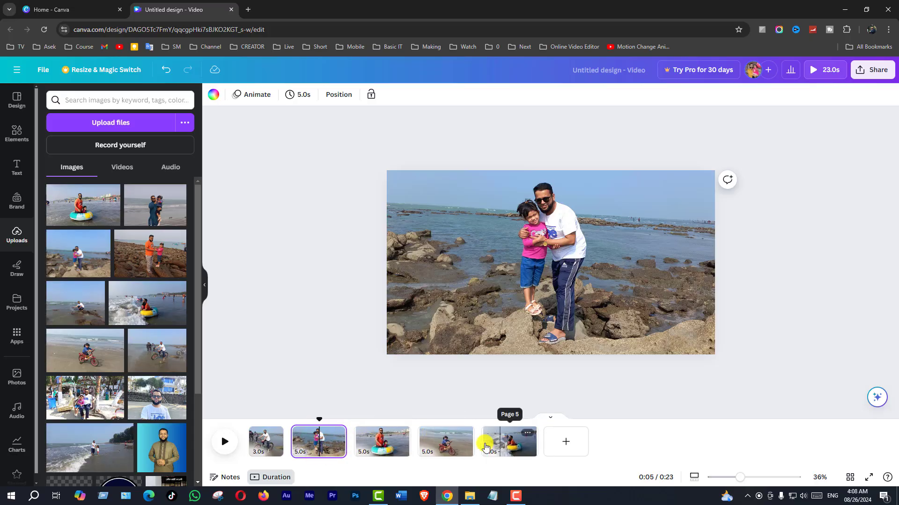
{"action": "left_click", "coordinate": [325, 445]}
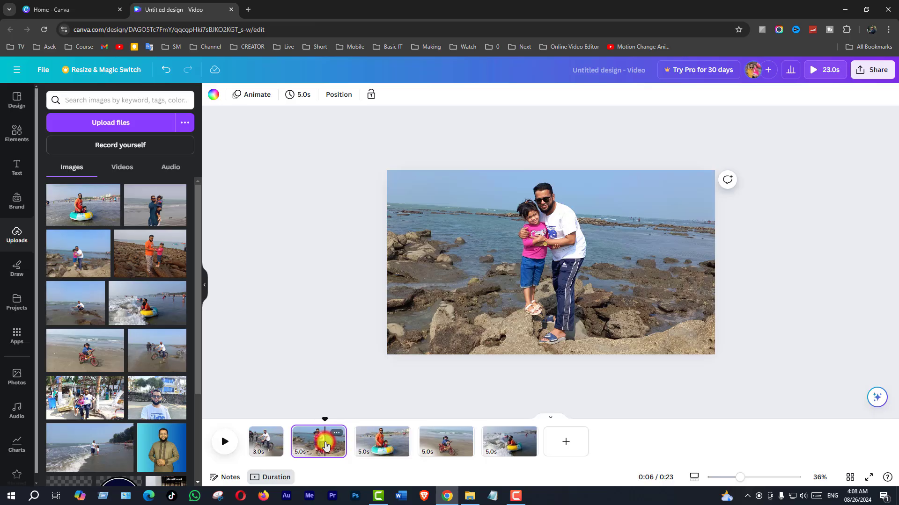
{"action": "left_click", "coordinate": [378, 441]}
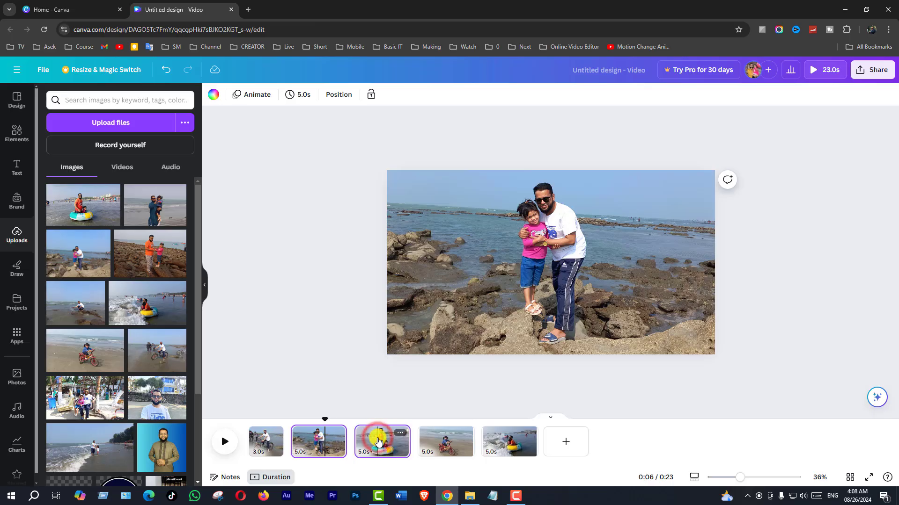
{"action": "left_click", "coordinate": [449, 443], "text": "shift"}
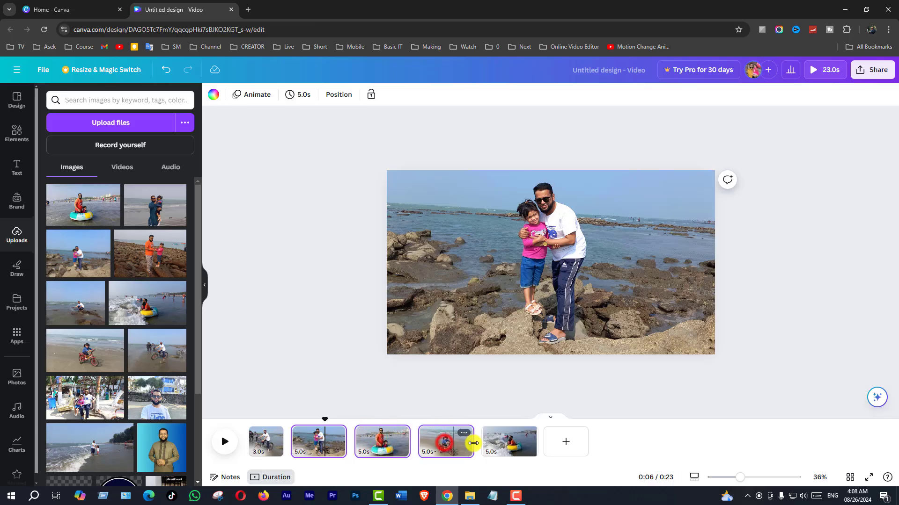
{"action": "left_click", "coordinate": [503, 444], "text": "shift"}
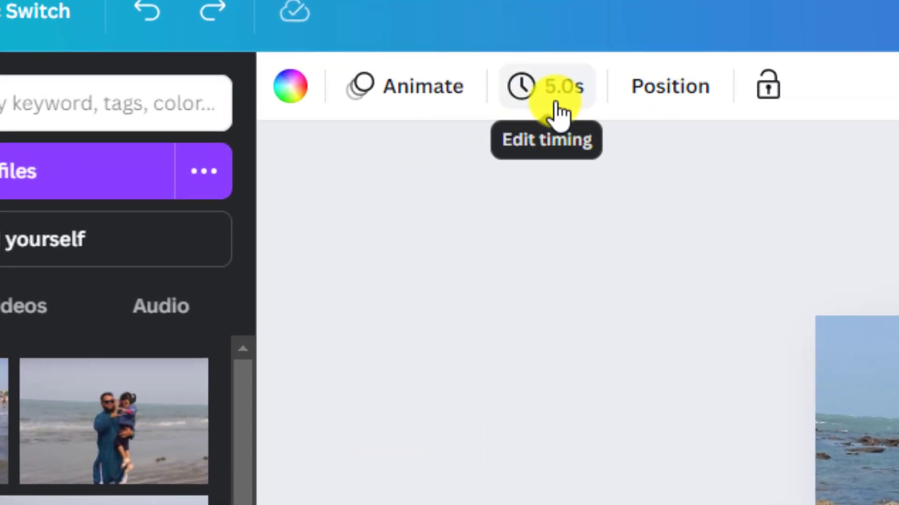
{"action": "left_click", "coordinate": [559, 105]}
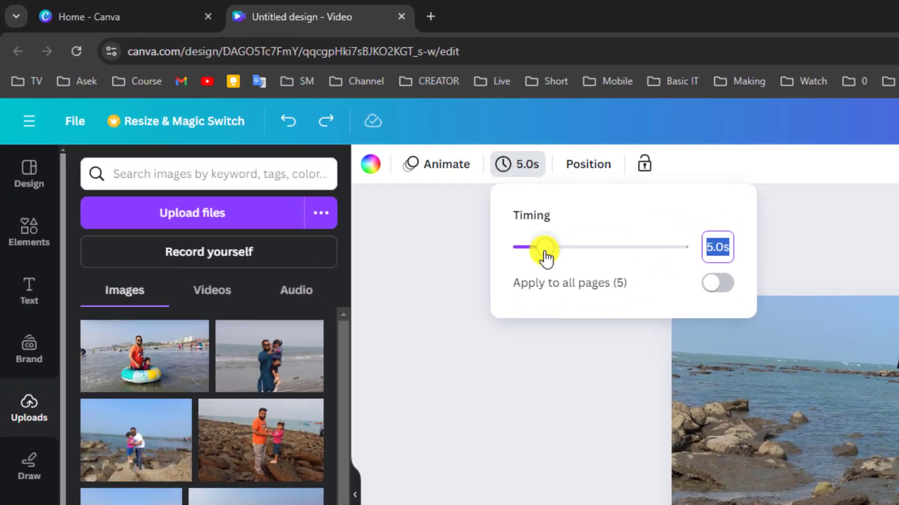
{"action": "left_click_drag", "start_coordinate": [545, 248], "coordinate": [535, 249]}
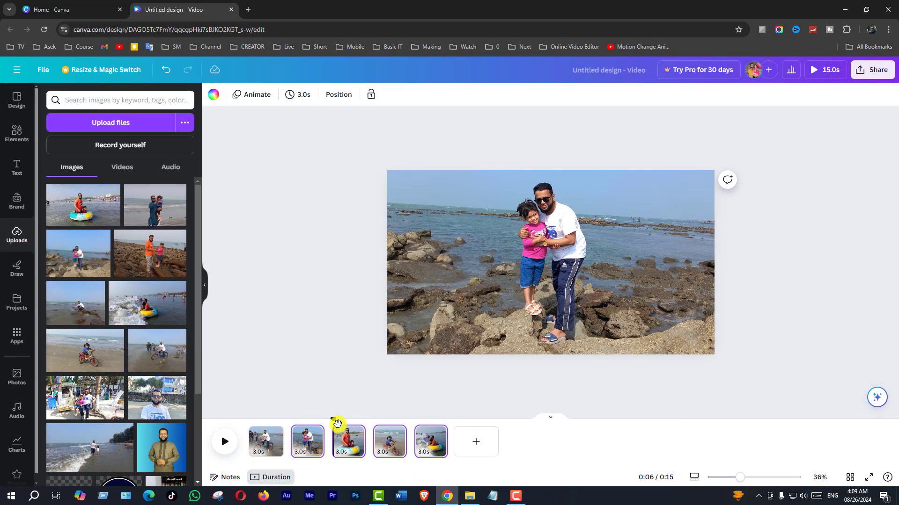
Step: Return the playhead to the start and preview the change from the first page to the second
{"action": "left_click", "coordinate": [333, 424]}
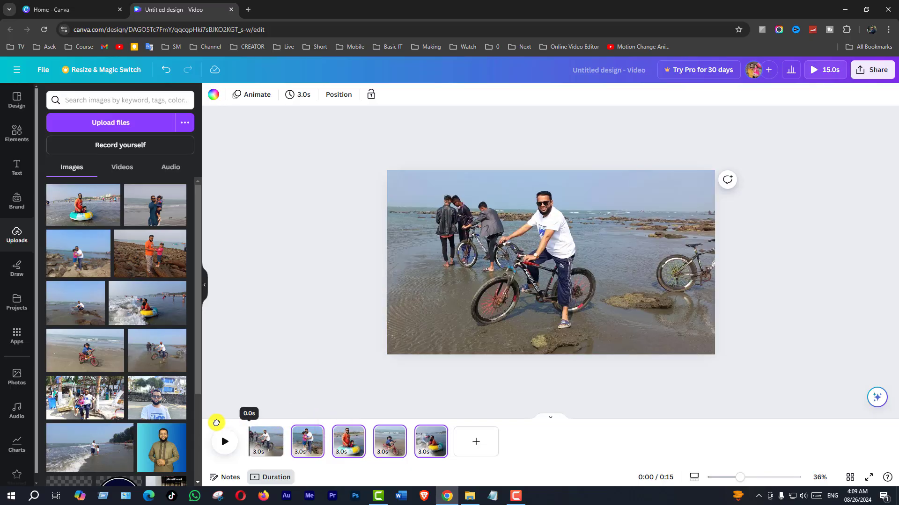
{"action": "left_click", "coordinate": [222, 441]}
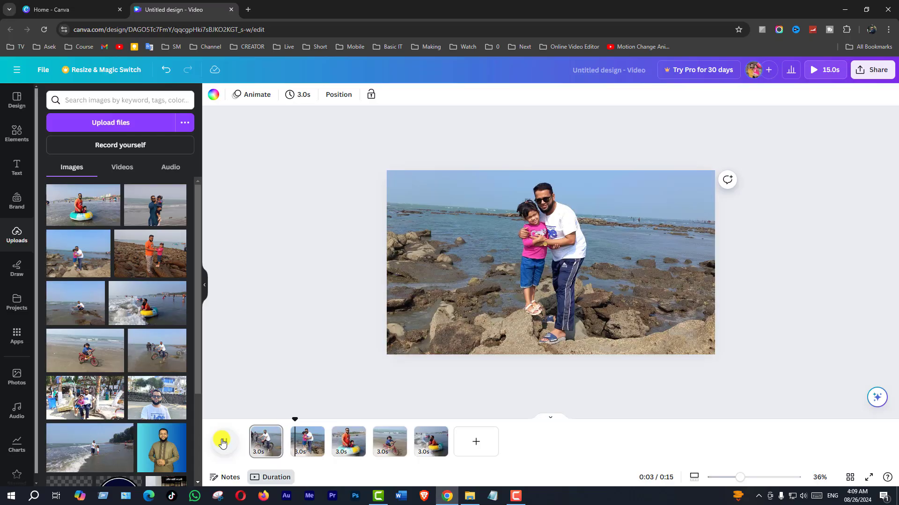
{"action": "left_click", "coordinate": [222, 442]}
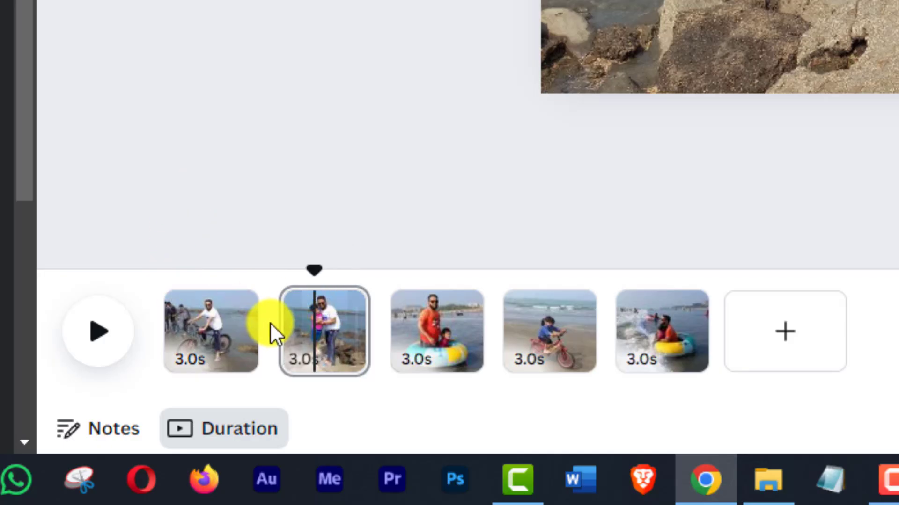
Step: Insert a page between pages 1 and 2 with the photo of the man and child in the surf, enlarged to fill the page
{"action": "mouse_move", "coordinate": [267, 324]}
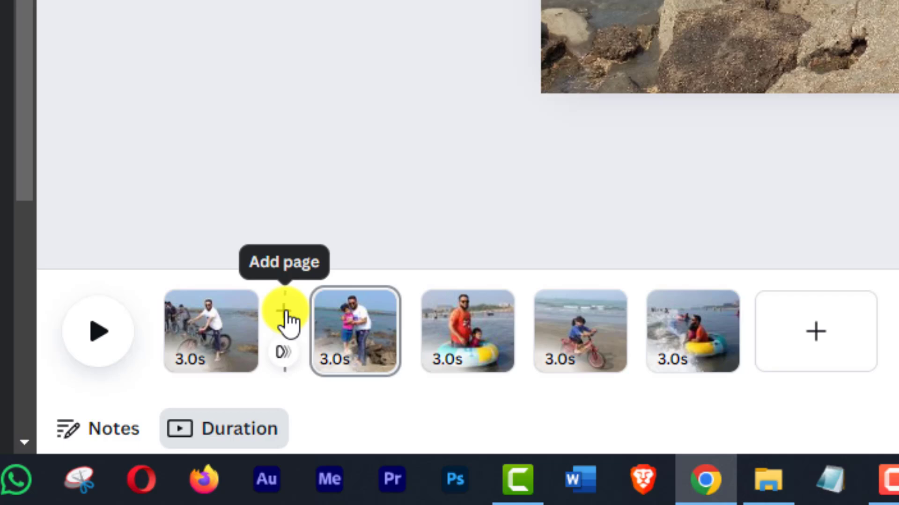
{"action": "left_click", "coordinate": [284, 313]}
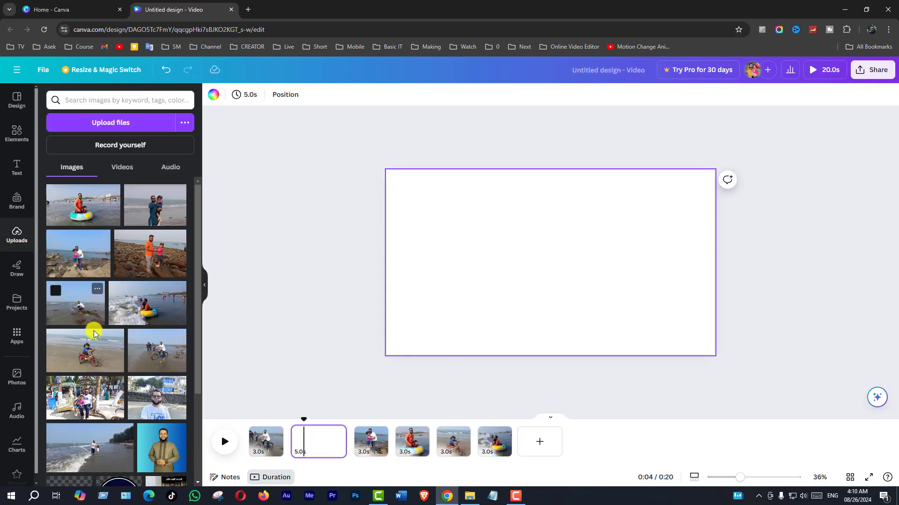
{"action": "left_click", "coordinate": [96, 447]}
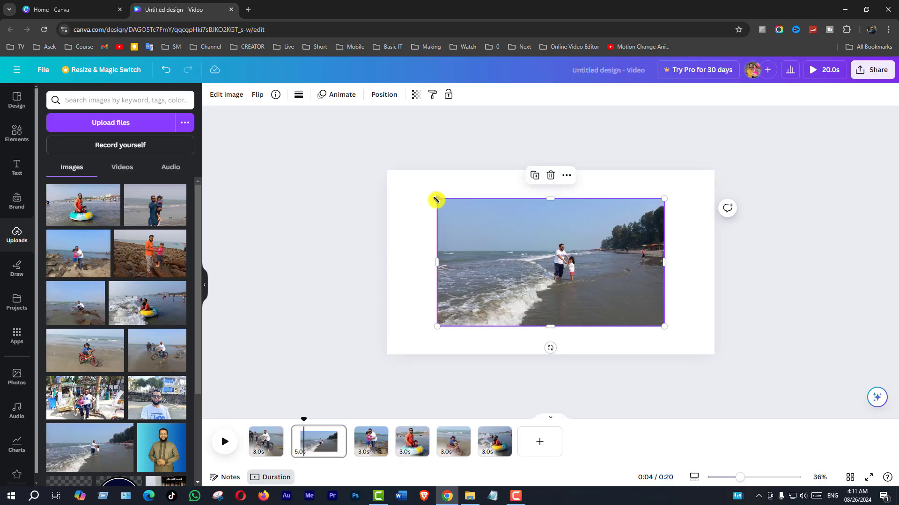
{"action": "left_click_drag", "start_coordinate": [436, 200], "coordinate": [379, 175]}
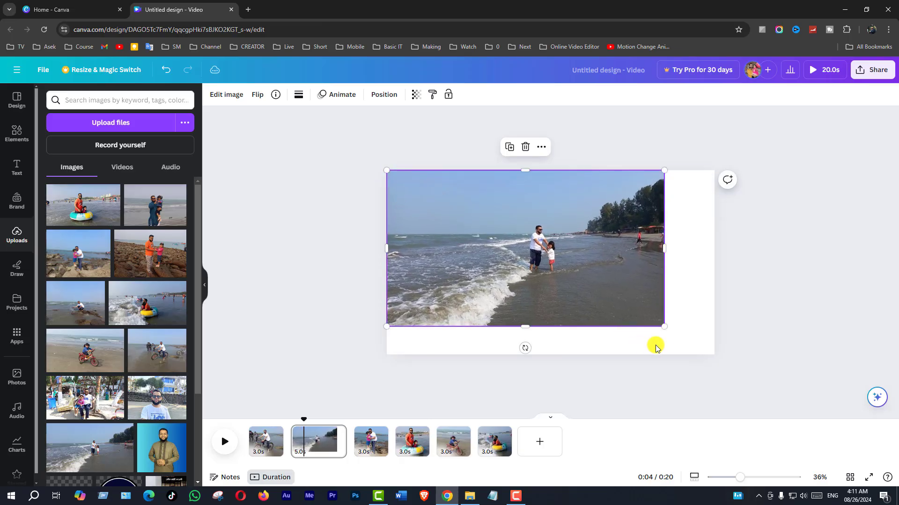
{"action": "left_click_drag", "start_coordinate": [663, 326], "coordinate": [716, 355]}
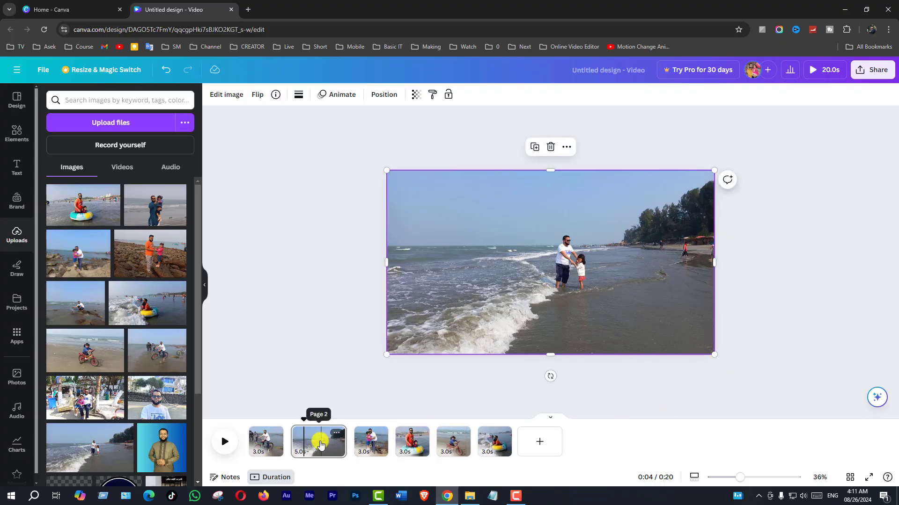
Step: Move the new surf photo page to the end of the timeline and shorten its duration to 3.0 seconds
{"action": "left_click_drag", "start_coordinate": [319, 442], "coordinate": [501, 446]}
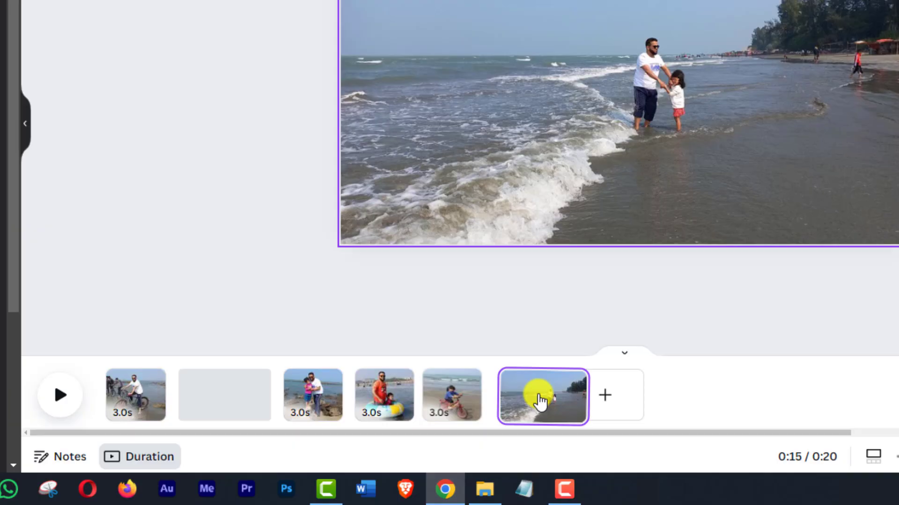
{"action": "left_click_drag", "start_coordinate": [540, 401], "coordinate": [558, 409]}
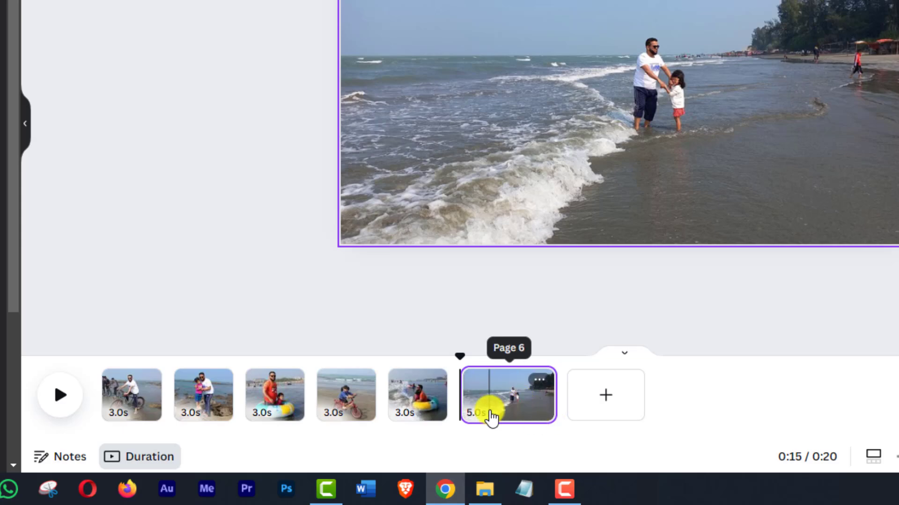
{"action": "left_click_drag", "start_coordinate": [557, 391], "coordinate": [518, 401]}
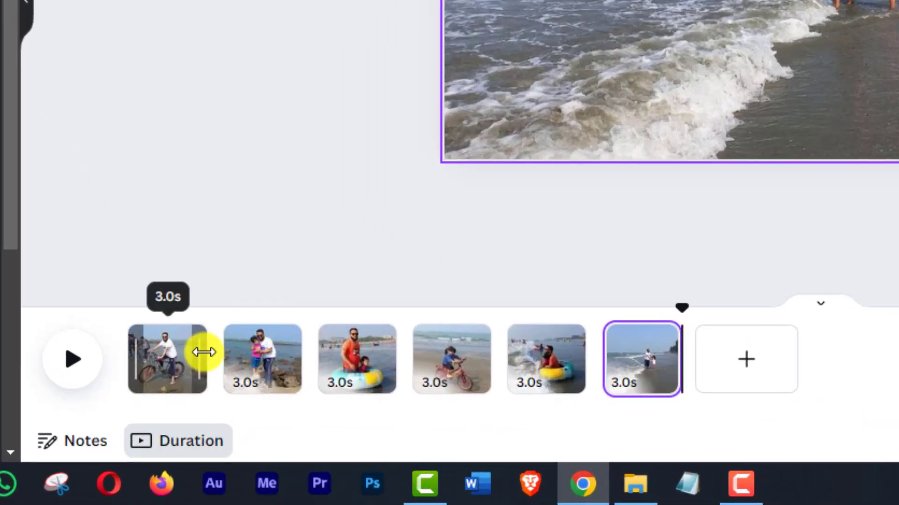
Step: Add a Line Wipe transition between the first and second pages
{"action": "mouse_move", "coordinate": [221, 361]}
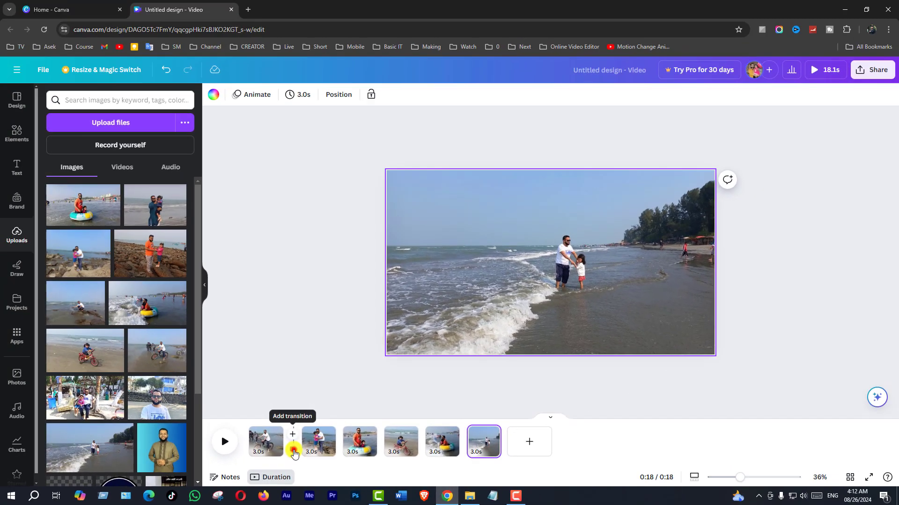
{"action": "left_click", "coordinate": [228, 375]}
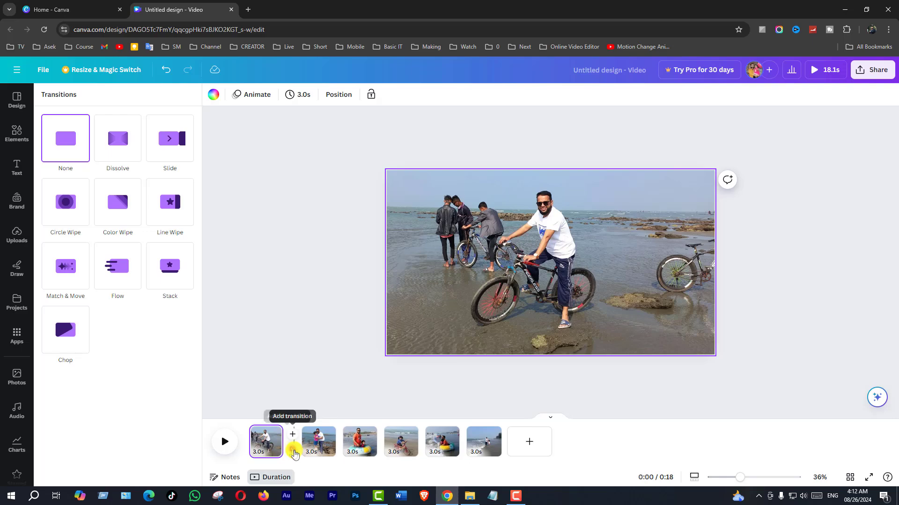
{"action": "left_click", "coordinate": [294, 454]}
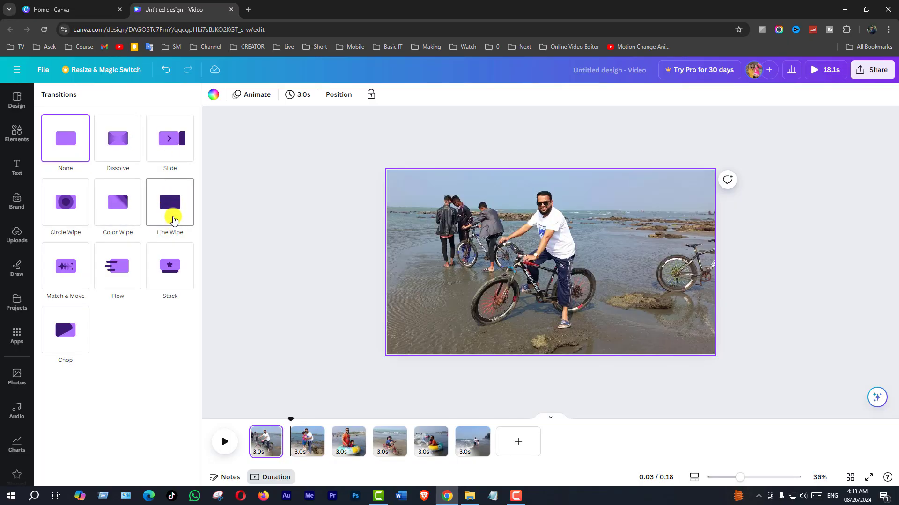
{"action": "left_click", "coordinate": [172, 208]}
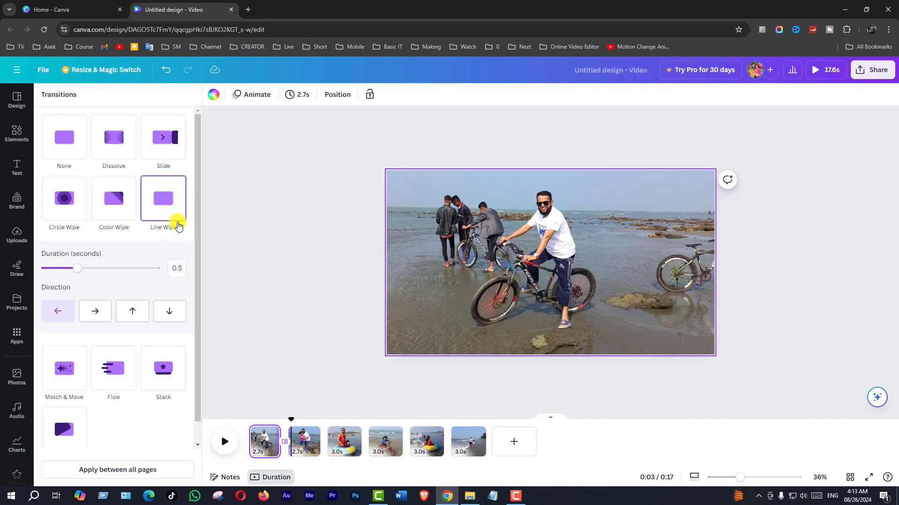
Step: Add a Flow transition between pages 2 and 3 and a Circle Wipe transition between pages 3 and 4
{"action": "mouse_move", "coordinate": [326, 447]}
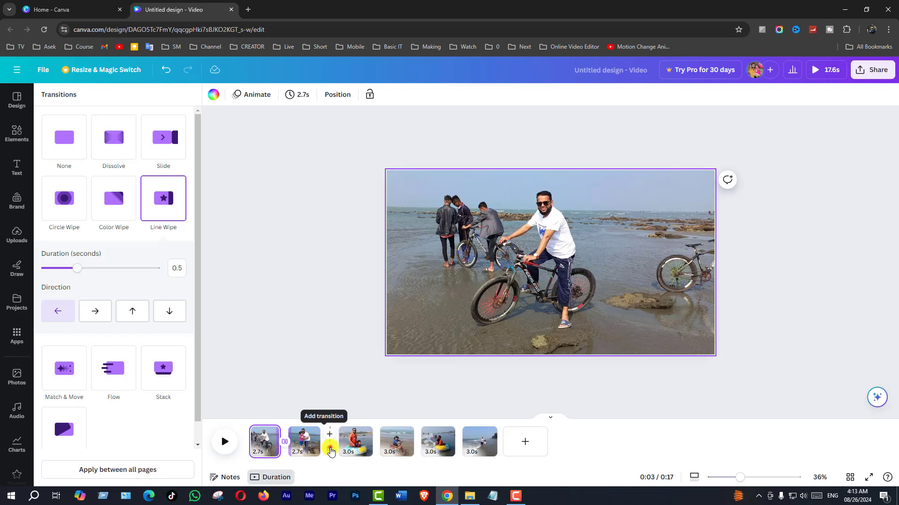
{"action": "left_click", "coordinate": [330, 449]}
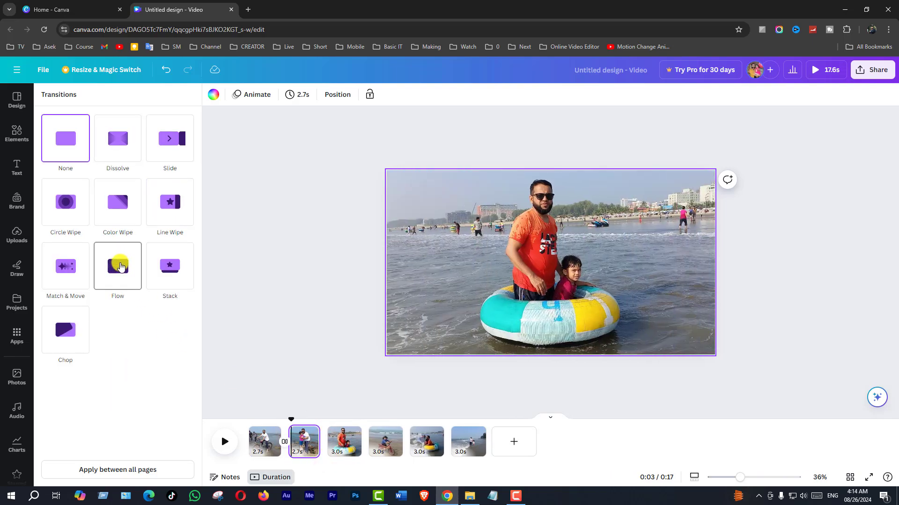
{"action": "left_click", "coordinate": [121, 268]}
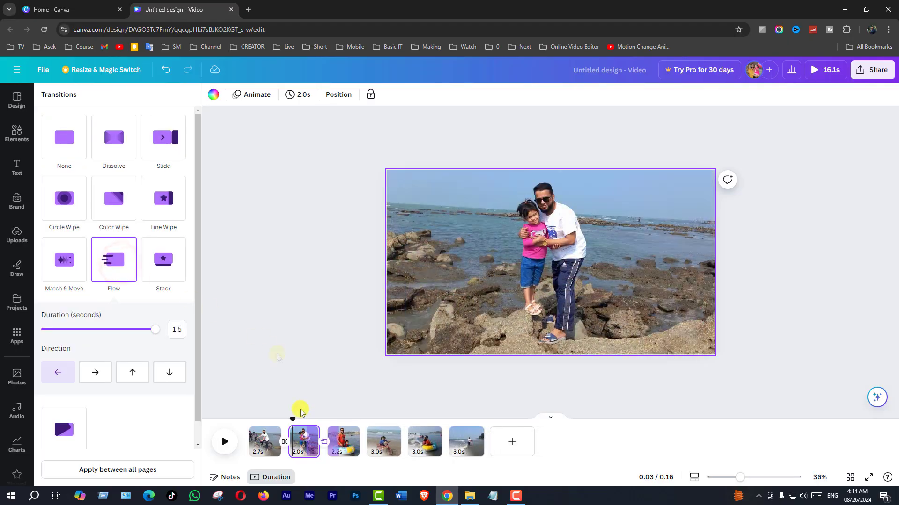
{"action": "left_click", "coordinate": [369, 453]}
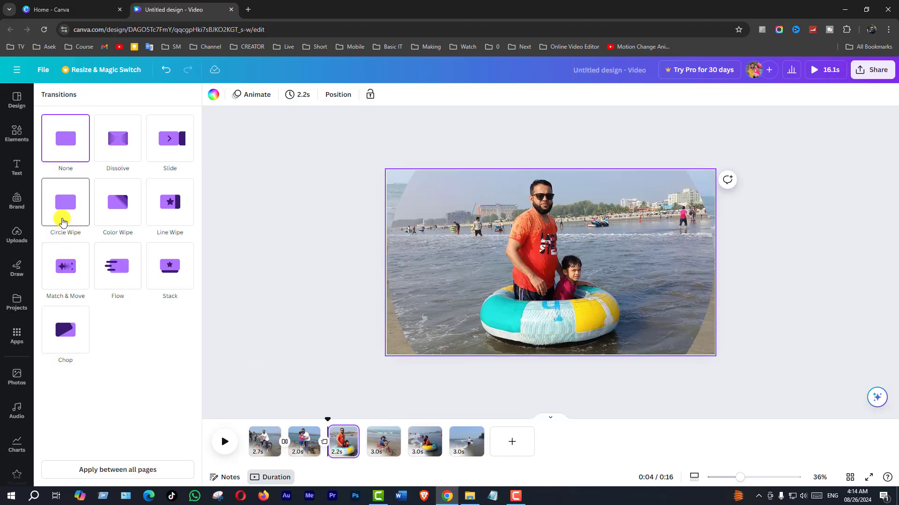
{"action": "left_click", "coordinate": [64, 210]}
Step: Move the playhead back to the start of the video
{"action": "left_click", "coordinate": [415, 421]}
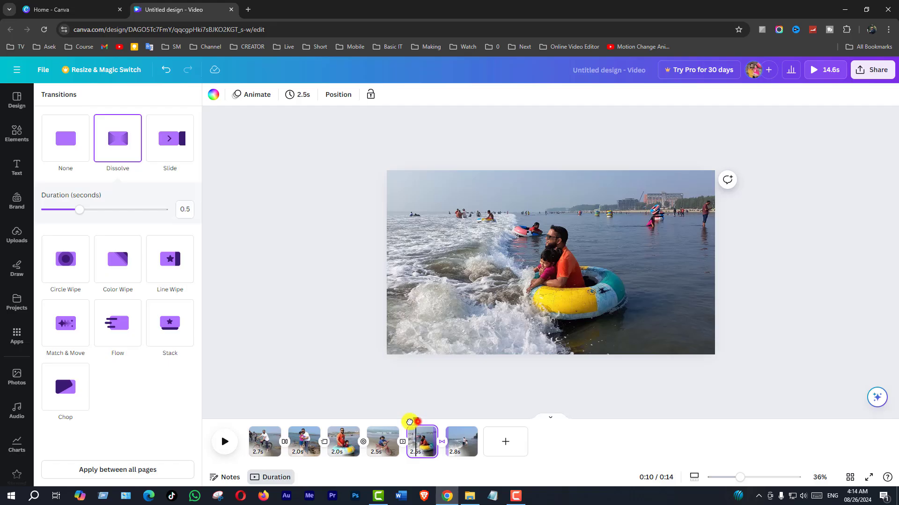
{"action": "left_click_drag", "start_coordinate": [410, 422], "coordinate": [249, 421]}
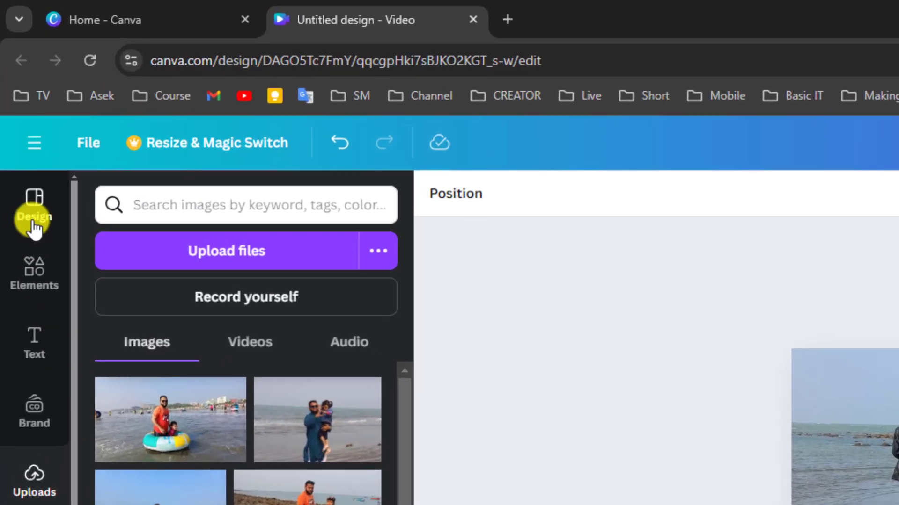
Step: Search the video templates for Travel Videos and apply the turquoise Fresh Aqua Summit template to a new page at the end
{"action": "left_click", "coordinate": [37, 216]}
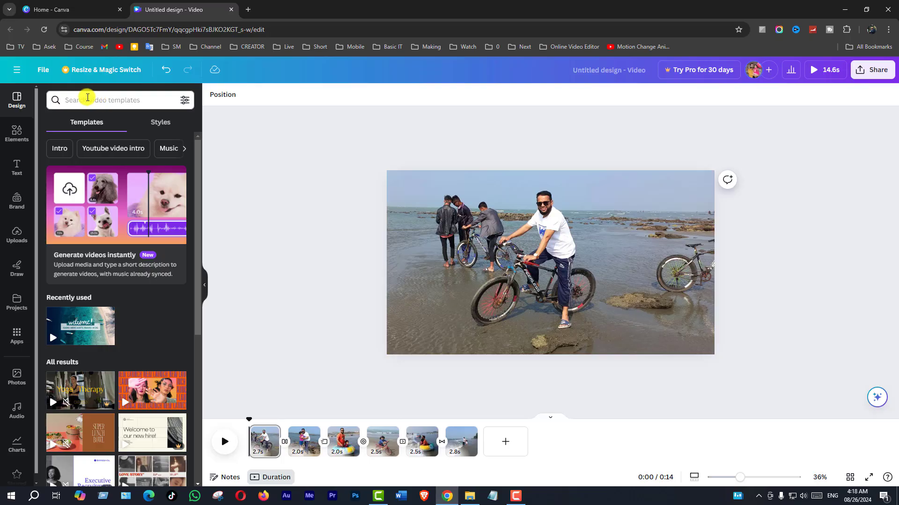
{"action": "left_click", "coordinate": [86, 99]}
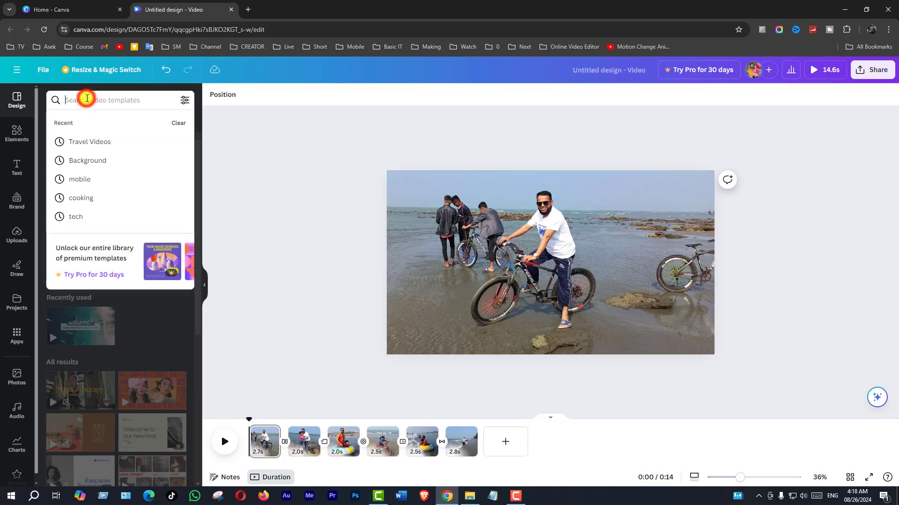
{"action": "left_click", "coordinate": [89, 141]}
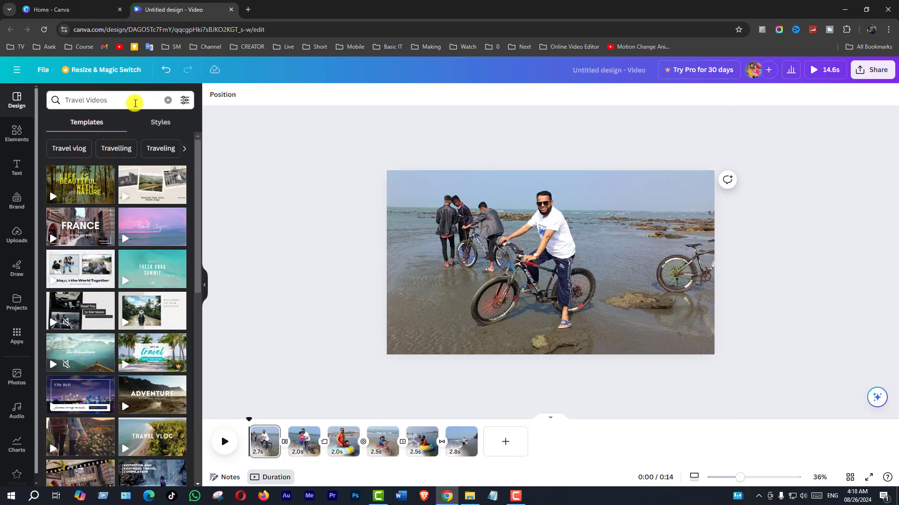
{"action": "mouse_move", "coordinate": [147, 194]}
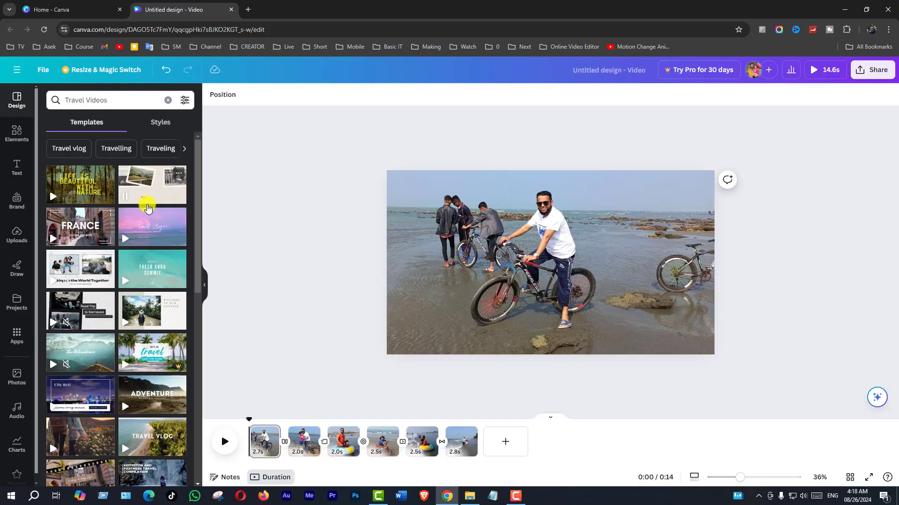
{"action": "mouse_move", "coordinate": [145, 227]}
{"action": "mouse_move", "coordinate": [153, 278]}
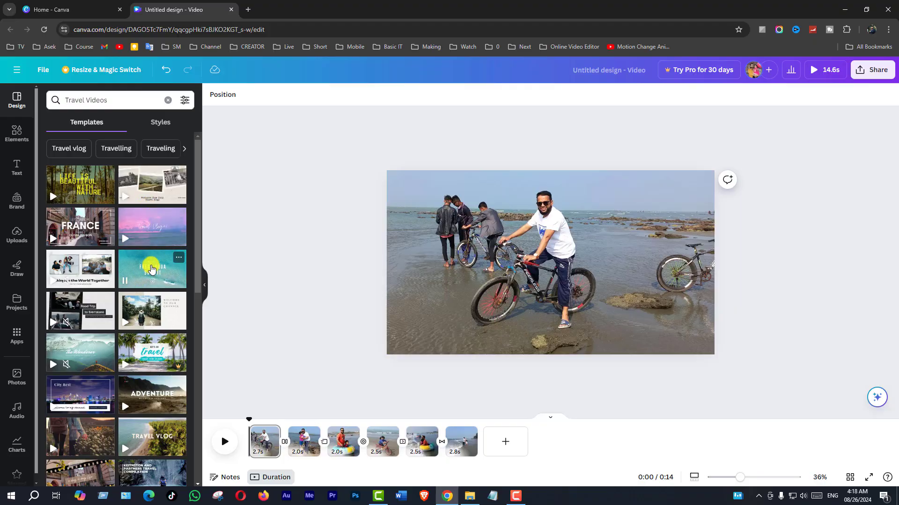
{"action": "left_click", "coordinate": [505, 442]}
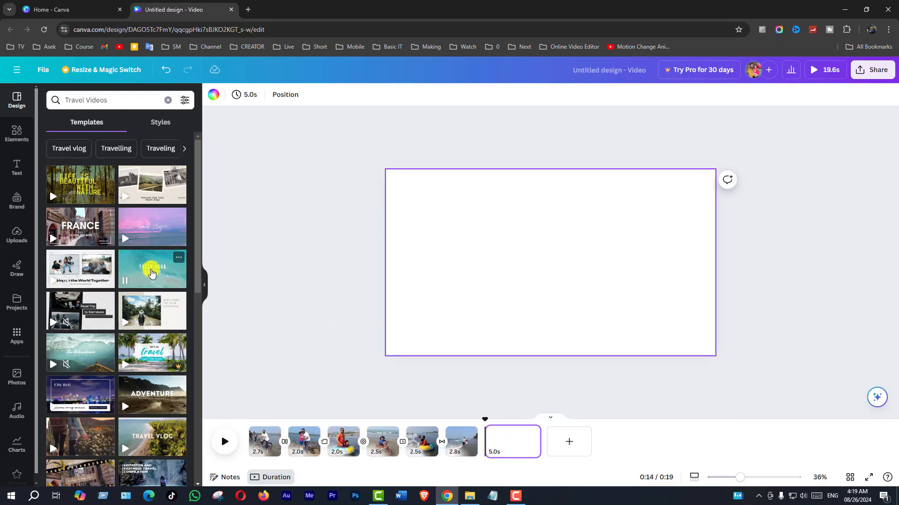
{"action": "left_click", "coordinate": [148, 275]}
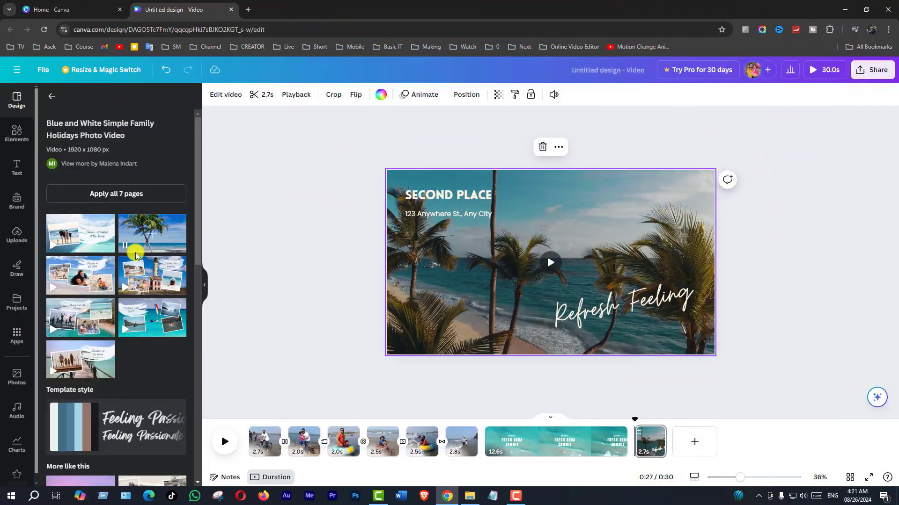
Step: Apply the palm-tree photo collage page of the Family Holidays Photo Video template to the last page and play it
{"action": "left_click", "coordinate": [151, 234]}
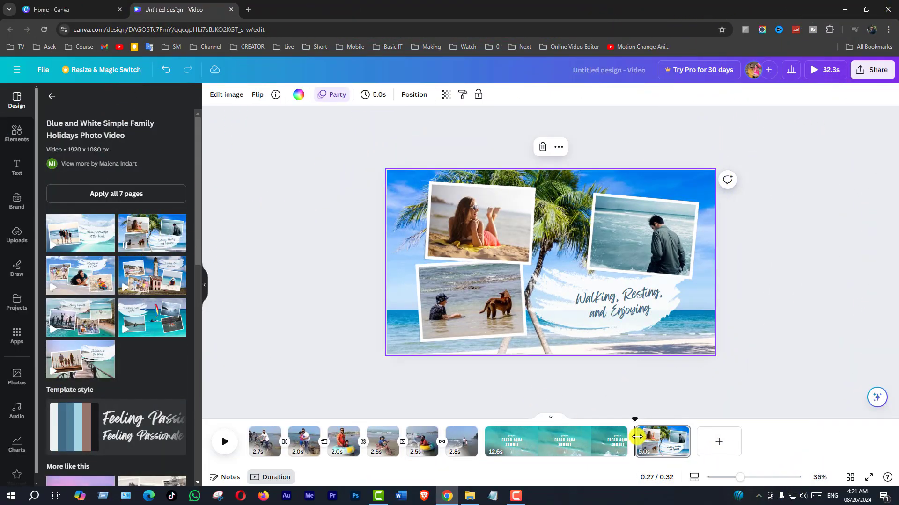
{"action": "left_click", "coordinate": [223, 442]}
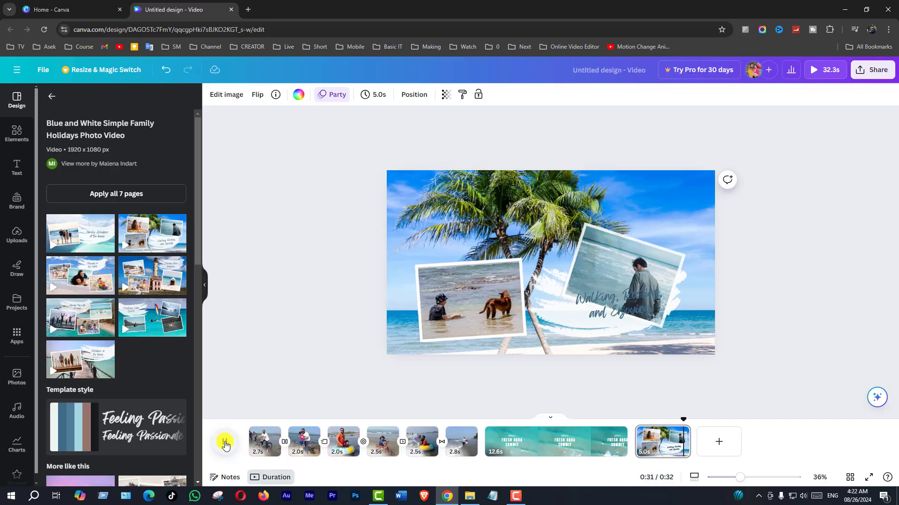
Step: Return to the Travel Videos results and choose the turquoise Travel Vlog template for the last page
{"action": "left_click", "coordinate": [51, 97]}
{"action": "scroll", "coordinate": [110, 297], "scroll_direction": "down", "scroll_amount": 5}
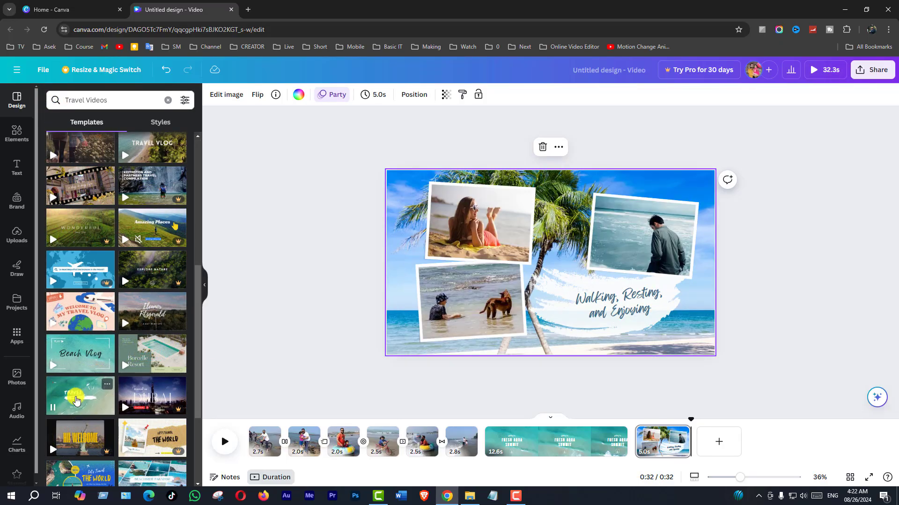
{"action": "left_click", "coordinate": [77, 398]}
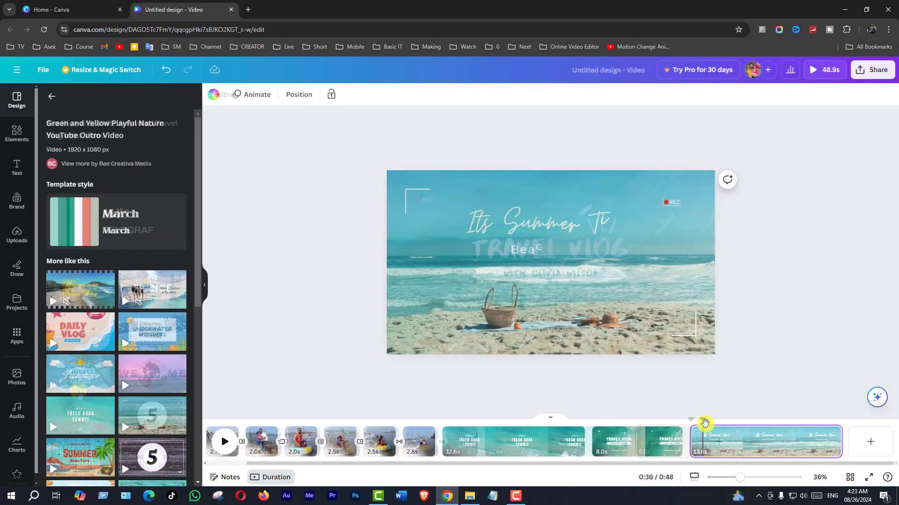
Step: Preview the Its Summer Time page, and delete the Travel Vlog and Fresh Aqua Summit pages from the timeline
{"action": "left_click_drag", "start_coordinate": [703, 423], "coordinate": [769, 449]}
{"action": "left_click", "coordinate": [643, 448]}
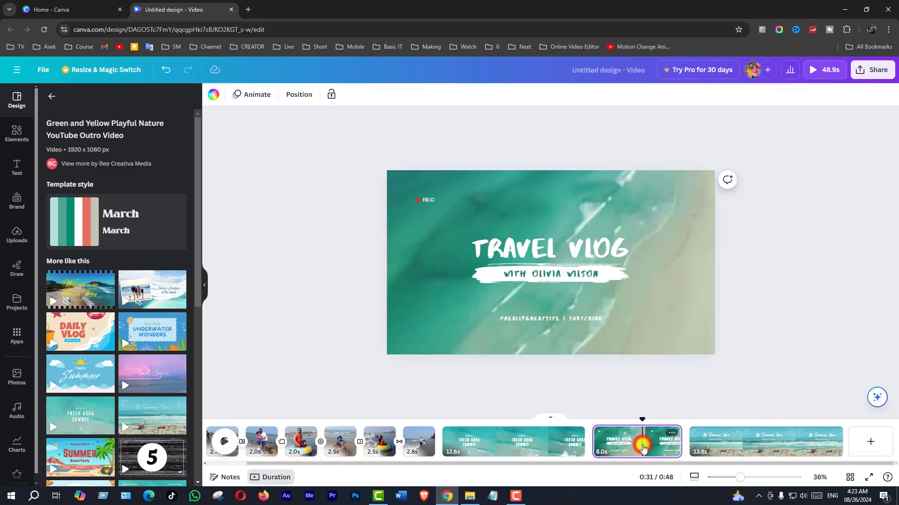
{"action": "key", "text": "Delete"}
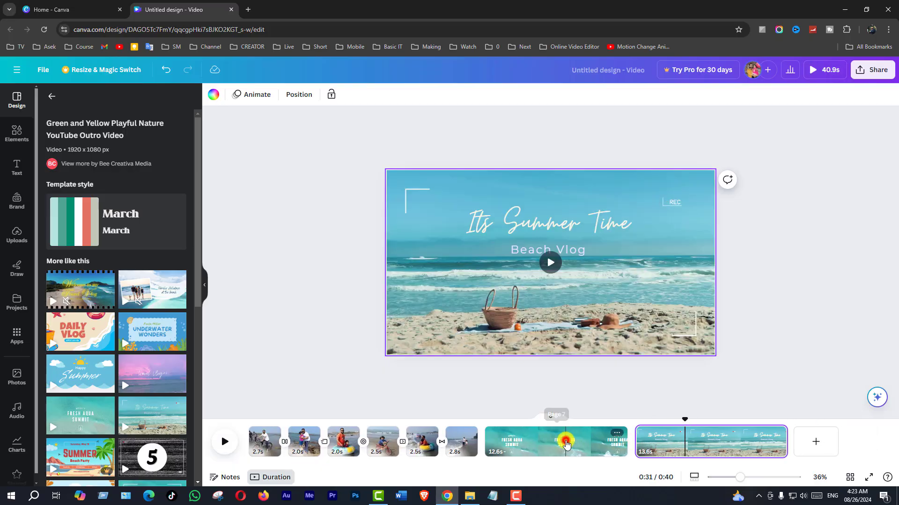
{"action": "left_click", "coordinate": [566, 444]}
{"action": "key", "text": "Delete"}
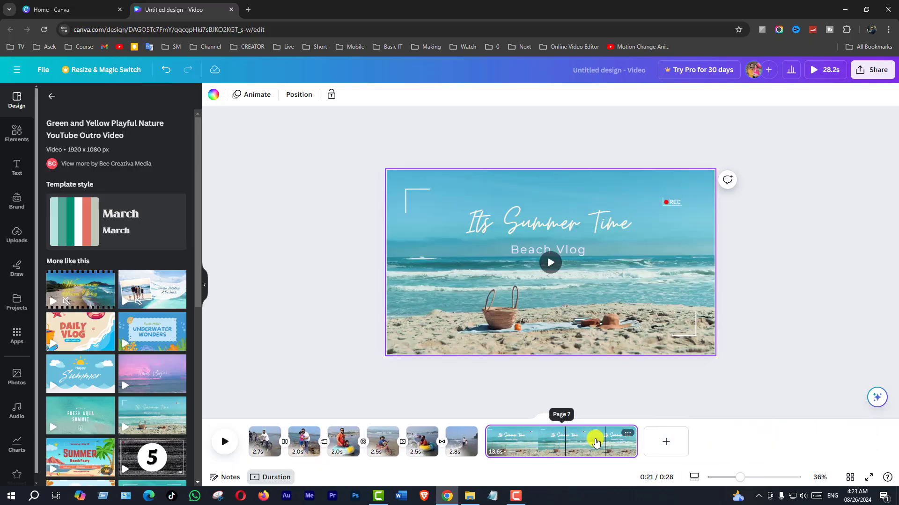
Step: Move the Its Summer Time page to the start of the timeline and trim it to 4.3 seconds
{"action": "left_click_drag", "start_coordinate": [546, 440], "coordinate": [280, 435]}
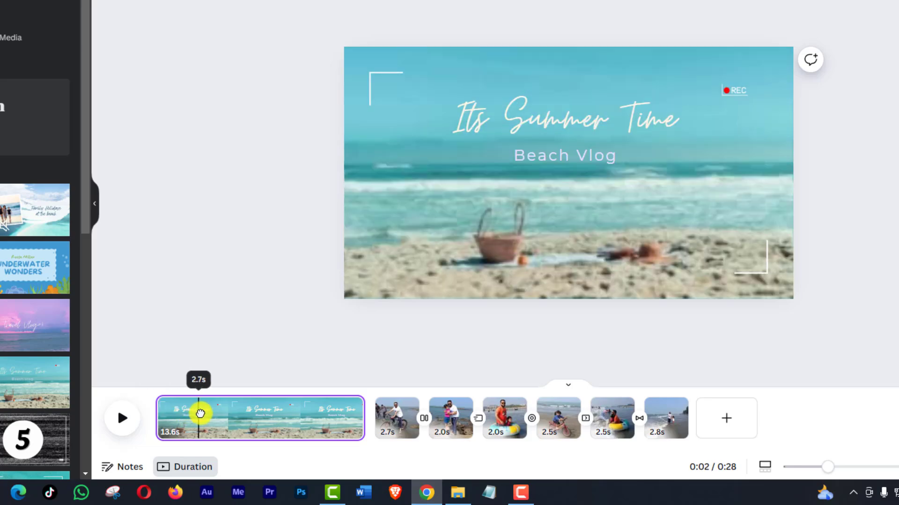
{"action": "left_click_drag", "start_coordinate": [200, 414], "coordinate": [220, 416]}
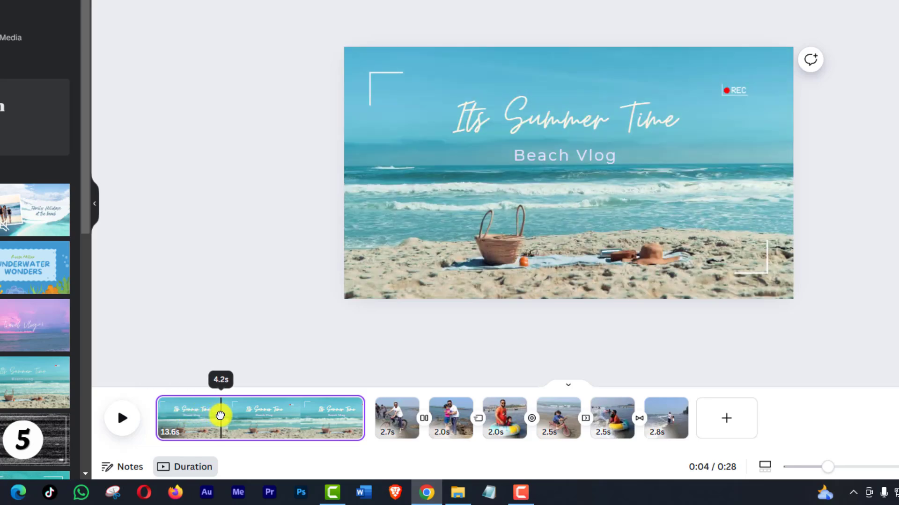
{"action": "left_click_drag", "start_coordinate": [363, 416], "coordinate": [223, 426]}
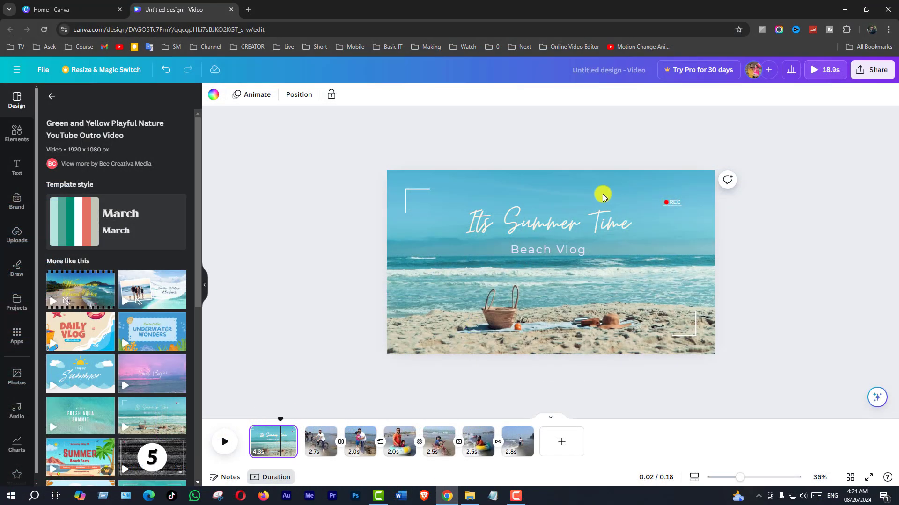
Step: Replace the first page's title with "Cox's Bazar Tour 2024" and widen its text box so it fits on one line
{"action": "left_click", "coordinate": [547, 228]}
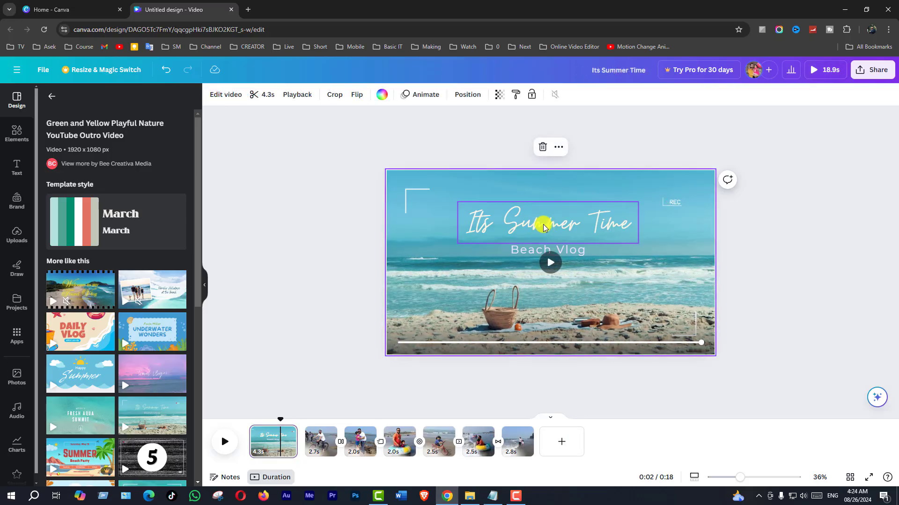
{"action": "double_click", "coordinate": [544, 229]}
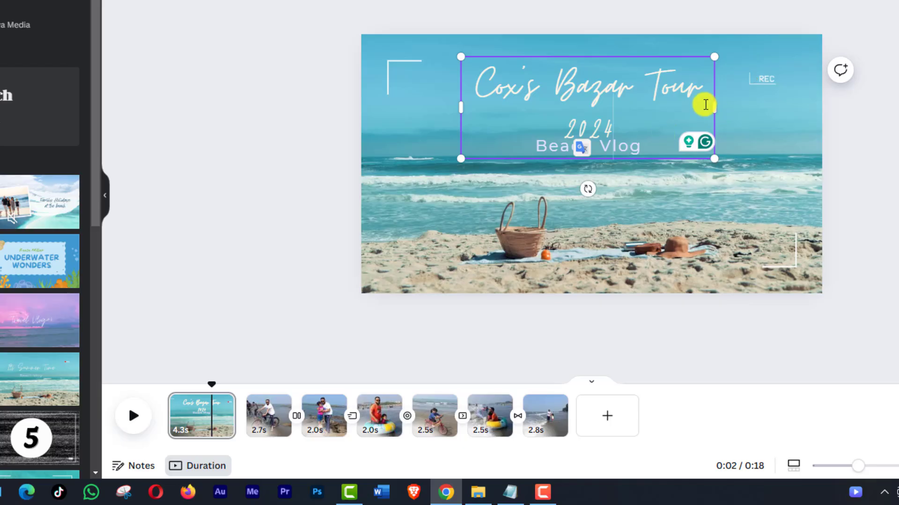
{"action": "left_click_drag", "start_coordinate": [716, 107], "coordinate": [822, 104]}
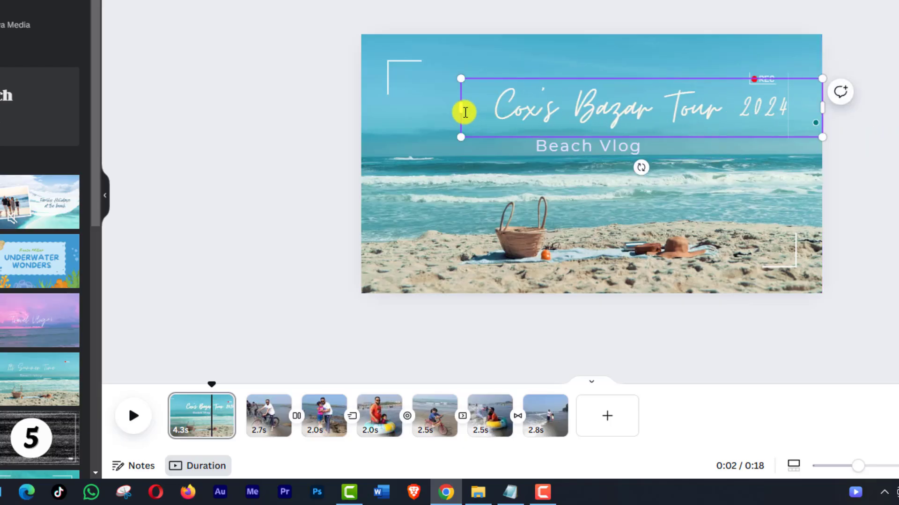
{"action": "left_click_drag", "start_coordinate": [462, 111], "coordinate": [374, 107]}
Step: Move the "Beach Vlog" subtitle down to the basket and the title down to the middle of the page
{"action": "left_click", "coordinate": [578, 150]}
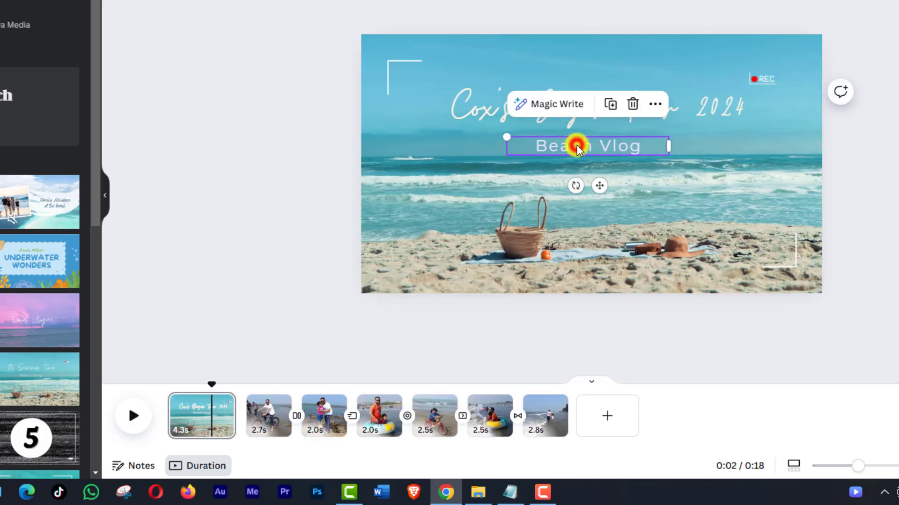
{"action": "left_click_drag", "start_coordinate": [576, 145], "coordinate": [589, 218]}
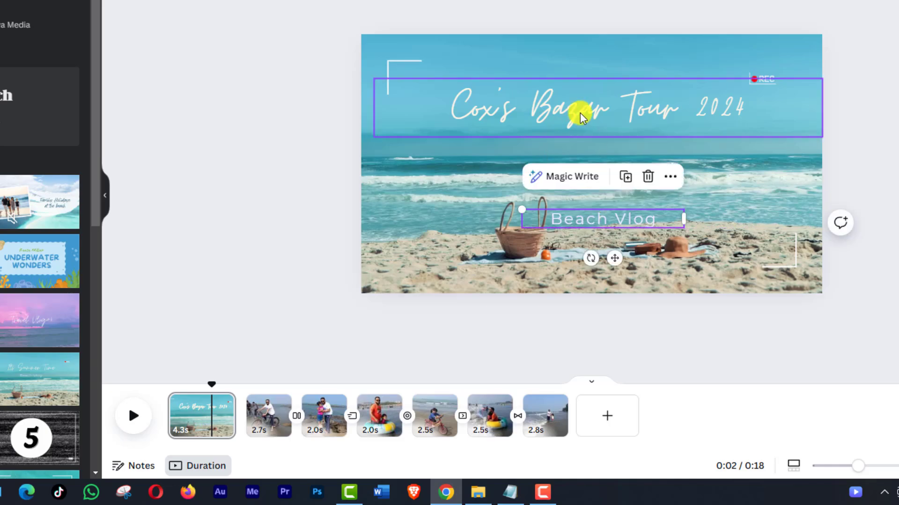
{"action": "left_click", "coordinate": [578, 114]}
{"action": "left_click_drag", "start_coordinate": [577, 115], "coordinate": [578, 144]}
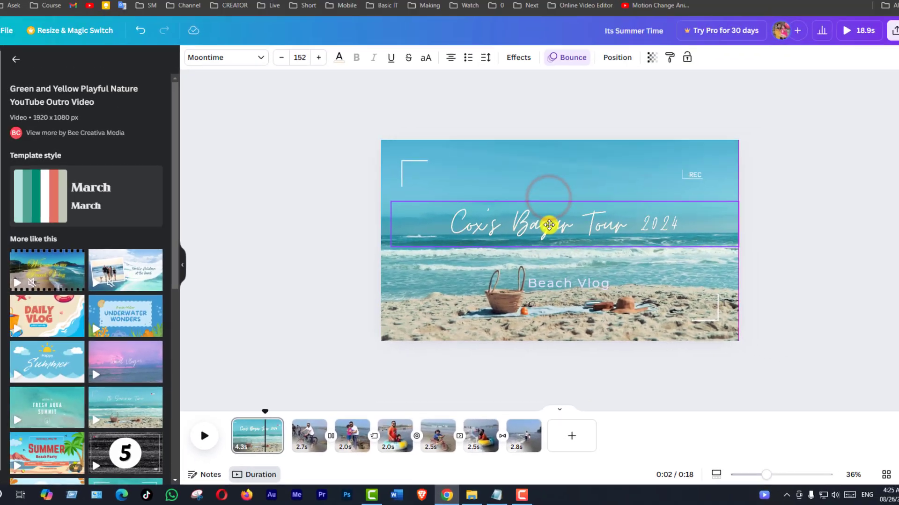
{"action": "left_click_drag", "start_coordinate": [549, 225], "coordinate": [549, 228]}
{"action": "left_click", "coordinate": [549, 229]}
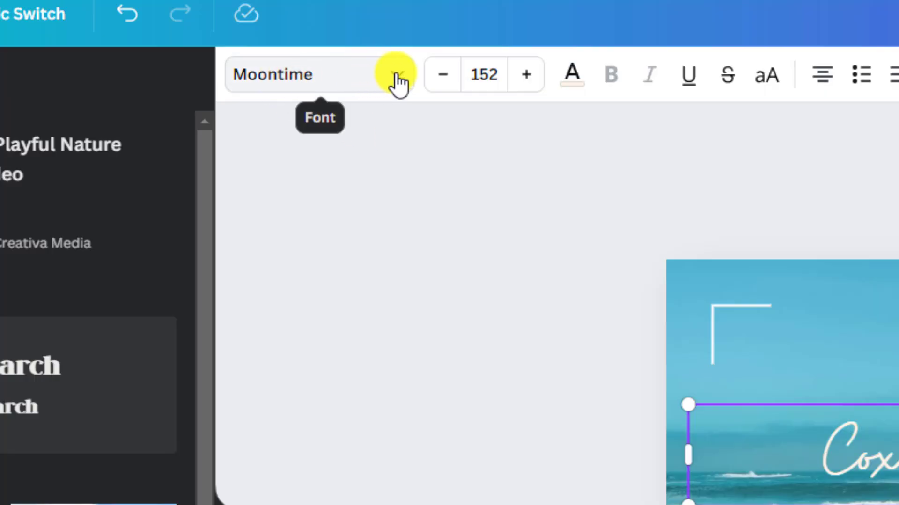
Step: Try League Spartan and League Gothic on the title, and set its font to Fredoka
{"action": "left_click", "coordinate": [398, 77]}
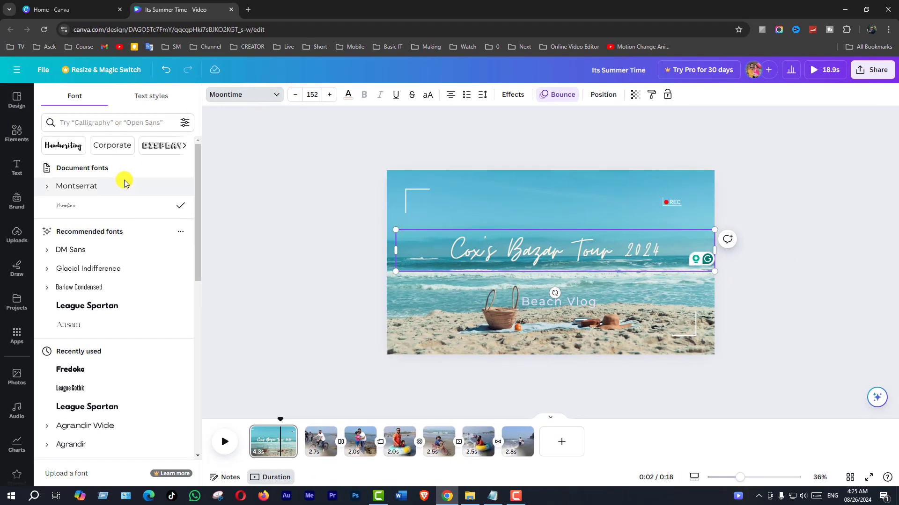
{"action": "left_click", "coordinate": [95, 308]}
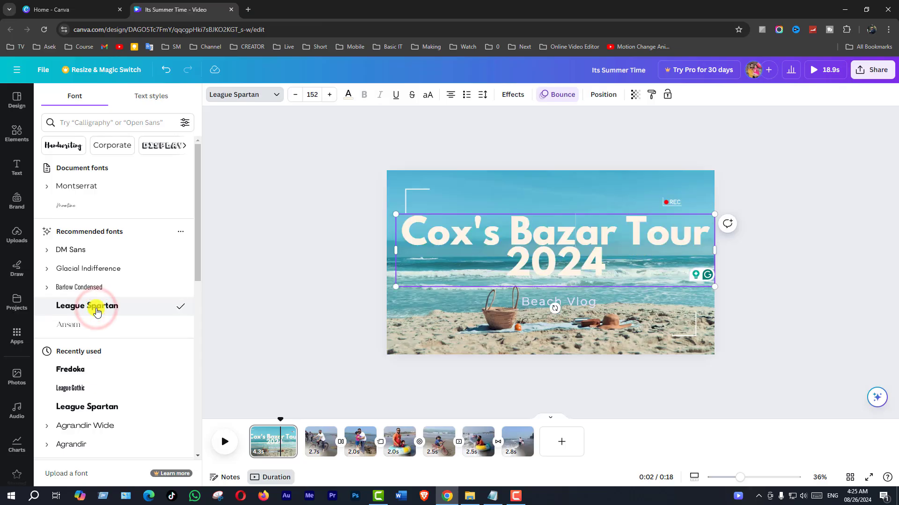
{"action": "left_click", "coordinate": [78, 408]}
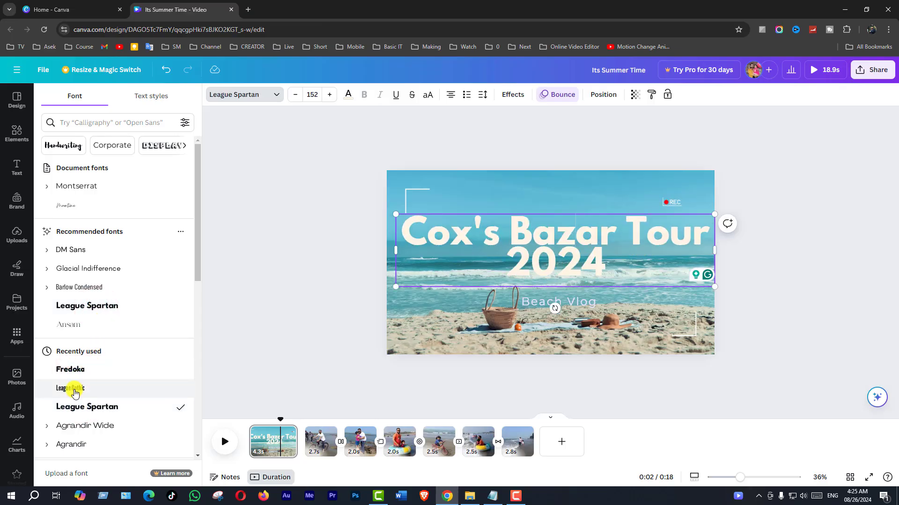
{"action": "left_click", "coordinate": [70, 389]}
{"action": "left_click", "coordinate": [73, 370]}
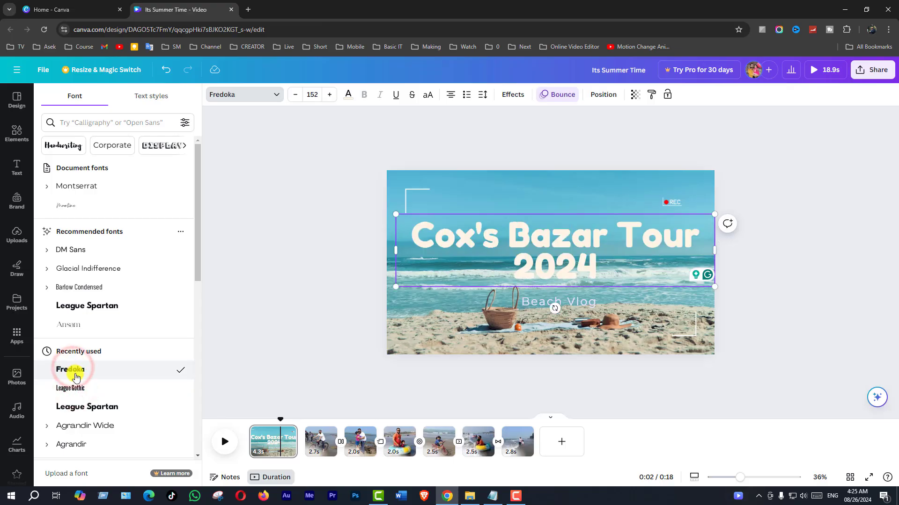
{"action": "left_click", "coordinate": [89, 305]}
{"action": "left_click", "coordinate": [82, 391]}
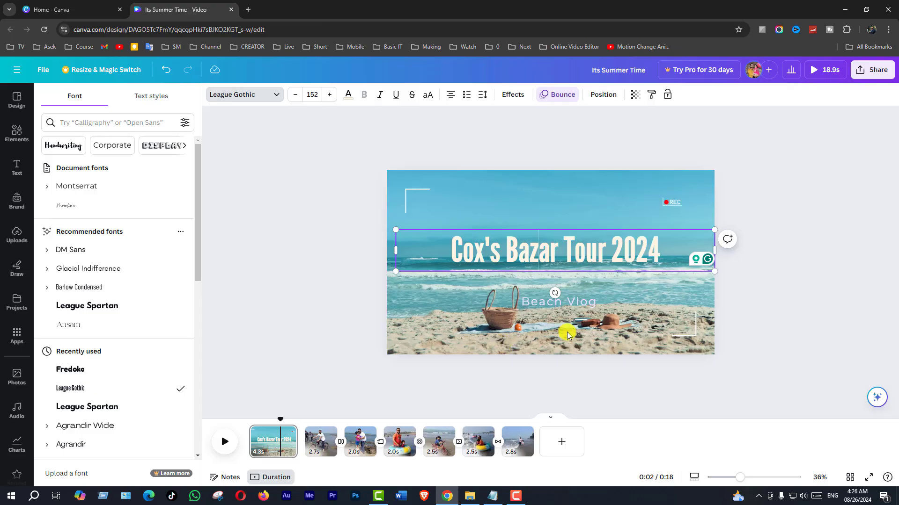
{"action": "left_click", "coordinate": [80, 369]}
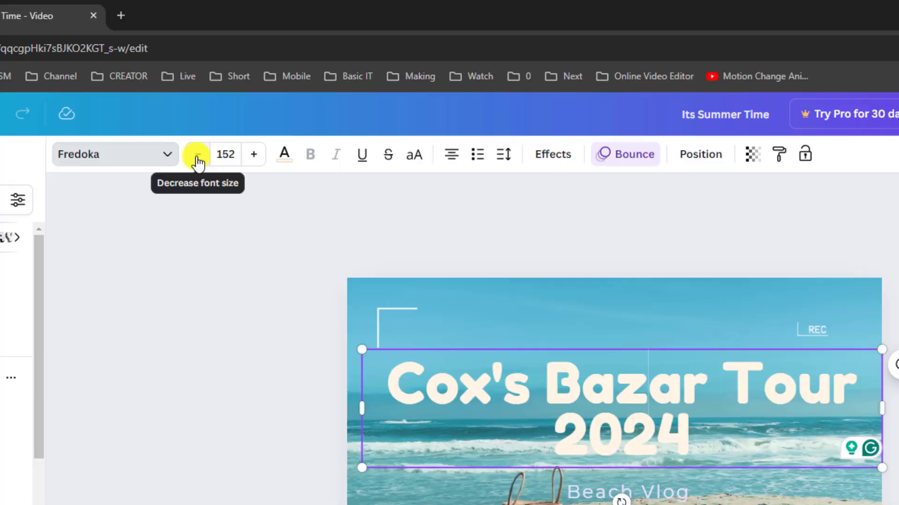
Step: Reduce the title's font size to 107 so it fits on one line
{"action": "left_click", "coordinate": [295, 95]}
{"action": "left_click", "coordinate": [196, 155]}
{"action": "left_click", "coordinate": [196, 156]}
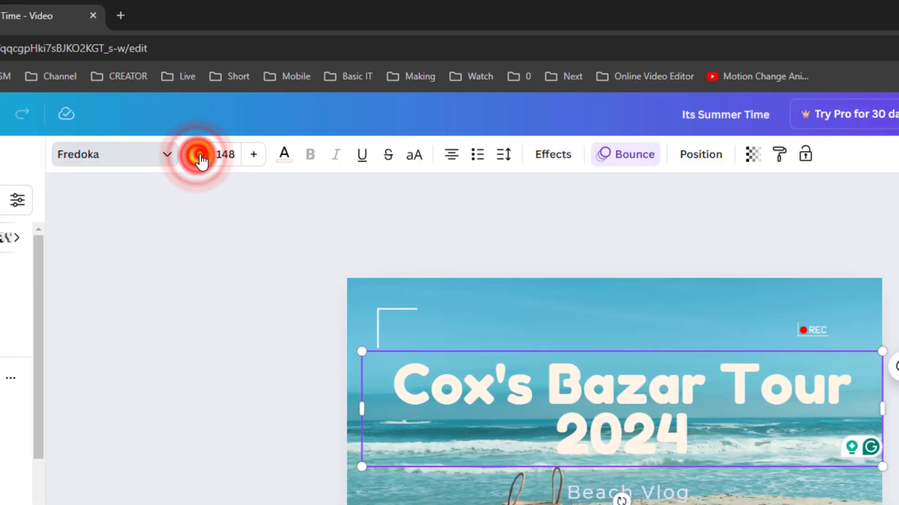
{"action": "left_click", "coordinate": [199, 156]}
{"action": "left_click", "coordinate": [200, 156]}
{"action": "left_click", "coordinate": [201, 156]}
{"action": "left_click", "coordinate": [201, 156]}
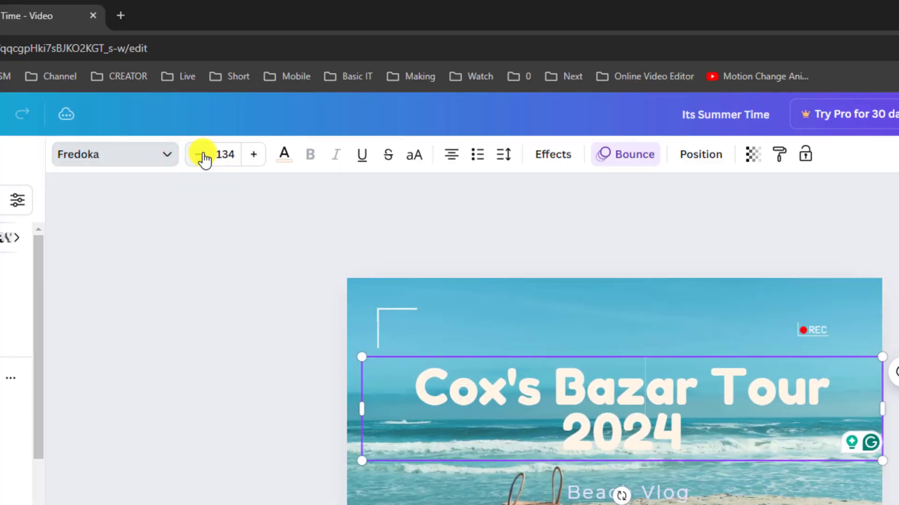
{"action": "left_click", "coordinate": [201, 155]}
{"action": "left_click", "coordinate": [201, 155]}
{"action": "left_click", "coordinate": [201, 156]}
{"action": "left_click", "coordinate": [202, 155]}
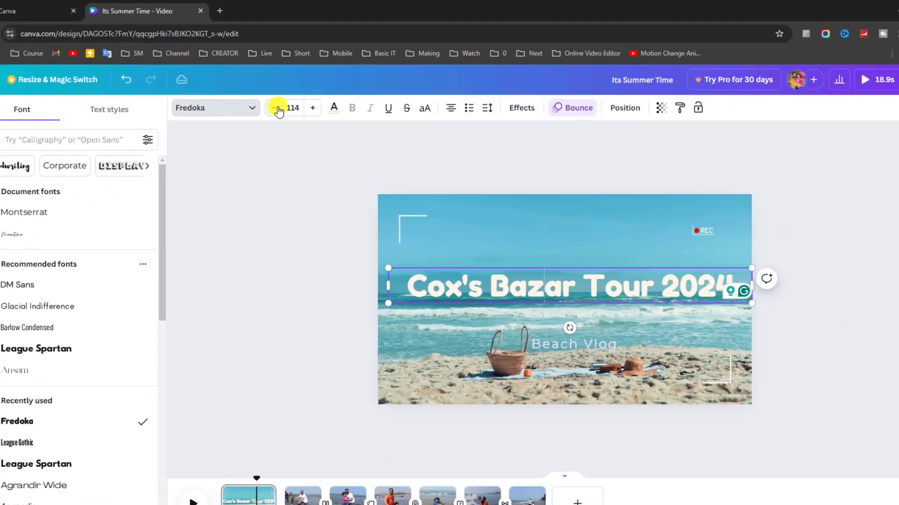
{"action": "left_click", "coordinate": [202, 156]}
{"action": "left_click", "coordinate": [201, 155]}
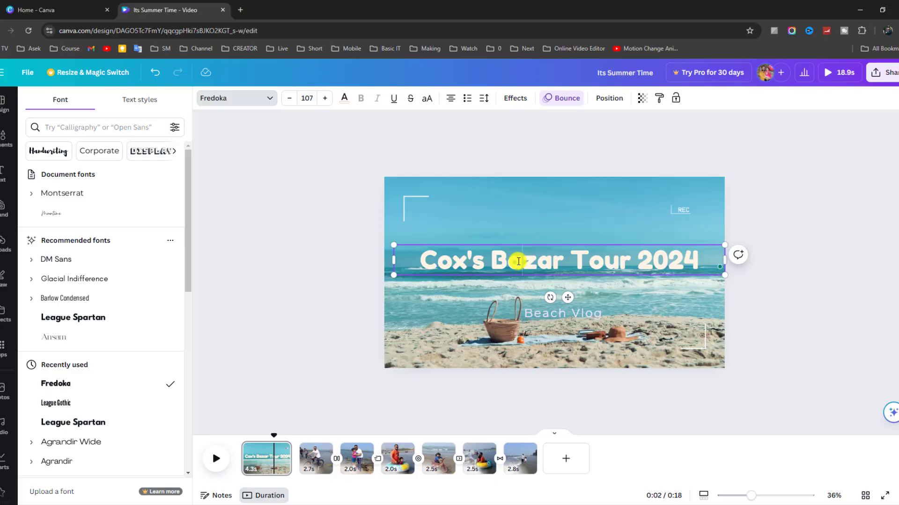
Step: Try light green on the title text, and set its colour to yellow #ffde59
{"action": "double_click", "coordinate": [515, 251]}
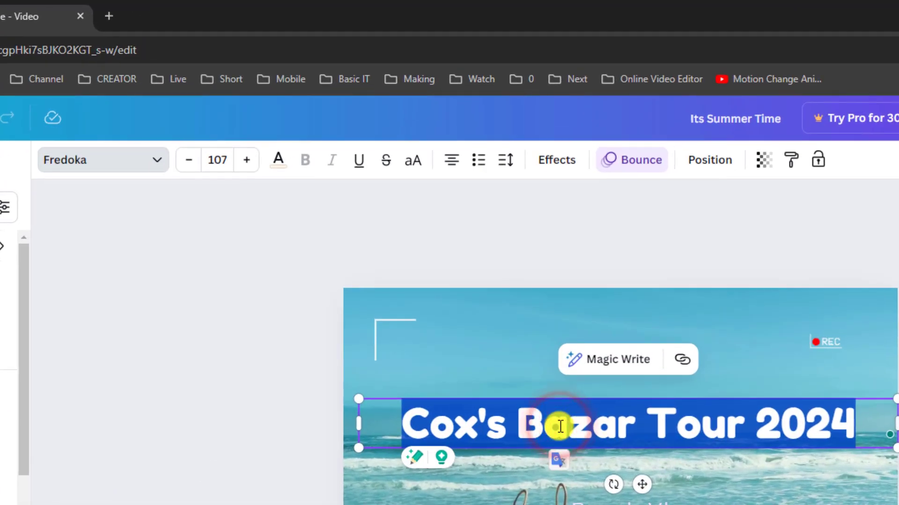
{"action": "left_click", "coordinate": [277, 163]}
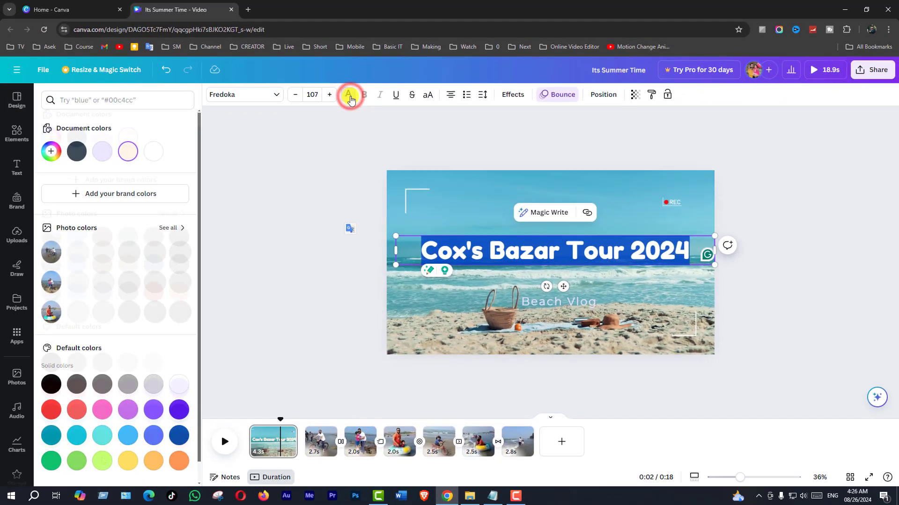
{"action": "left_click", "coordinate": [103, 442]}
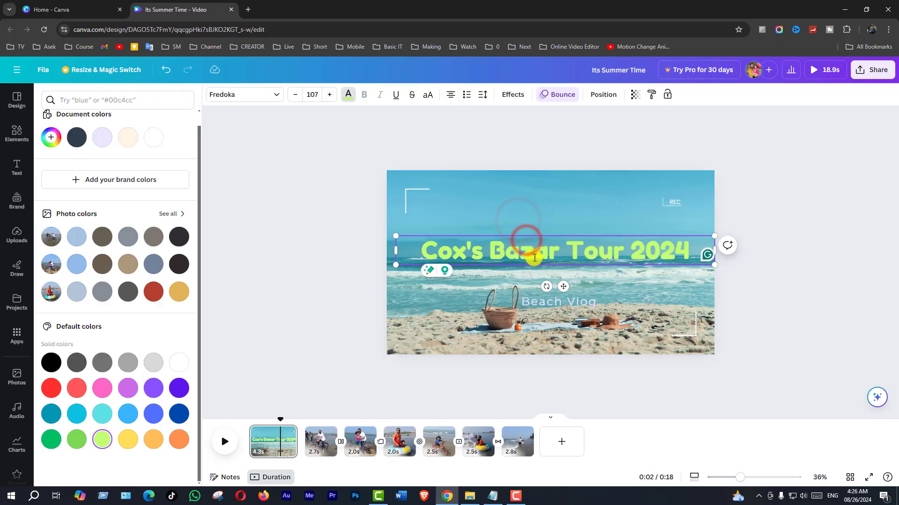
{"action": "left_click", "coordinate": [348, 95]}
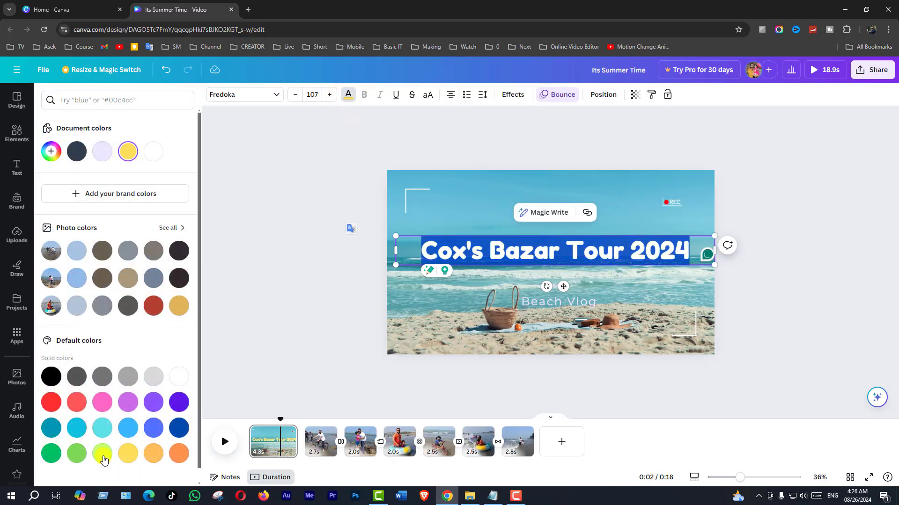
{"action": "left_click", "coordinate": [128, 453]}
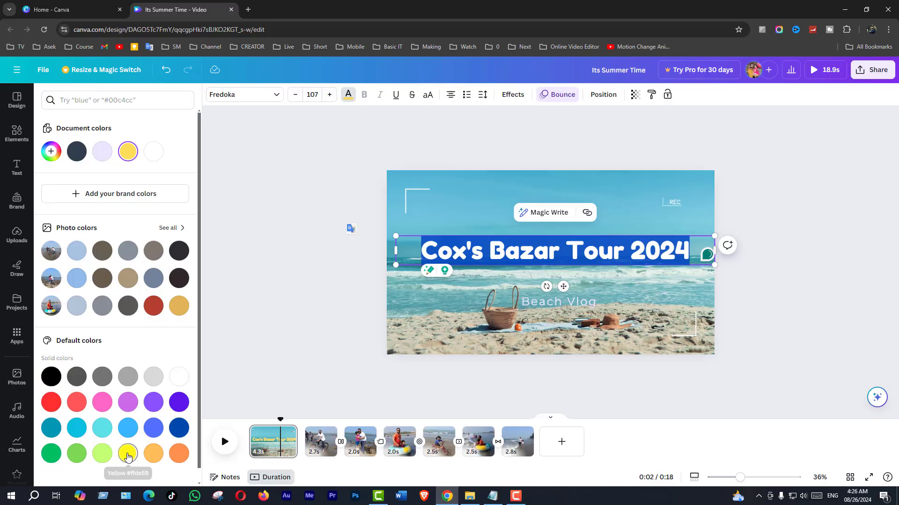
{"action": "left_click", "coordinate": [656, 300]}
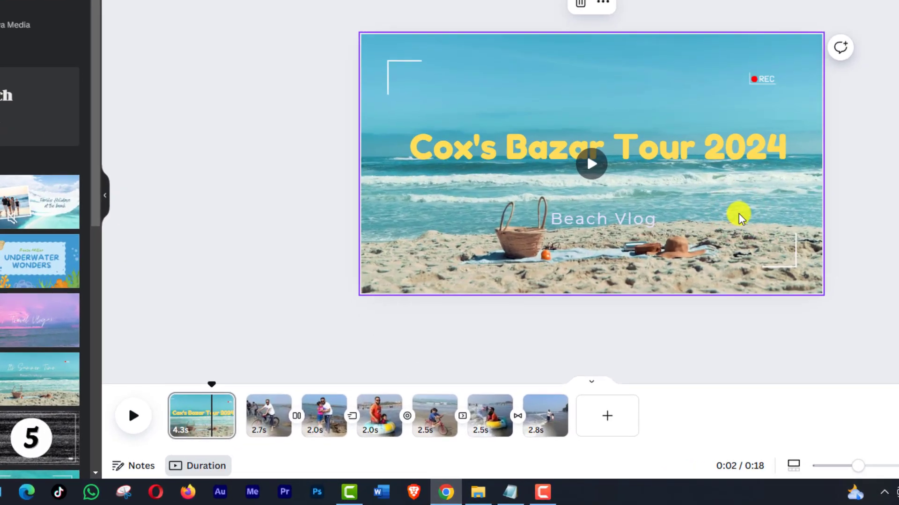
Step: Scale the yellow title text box down proportionally from its upper-left corner
{"action": "left_click", "coordinate": [717, 149]}
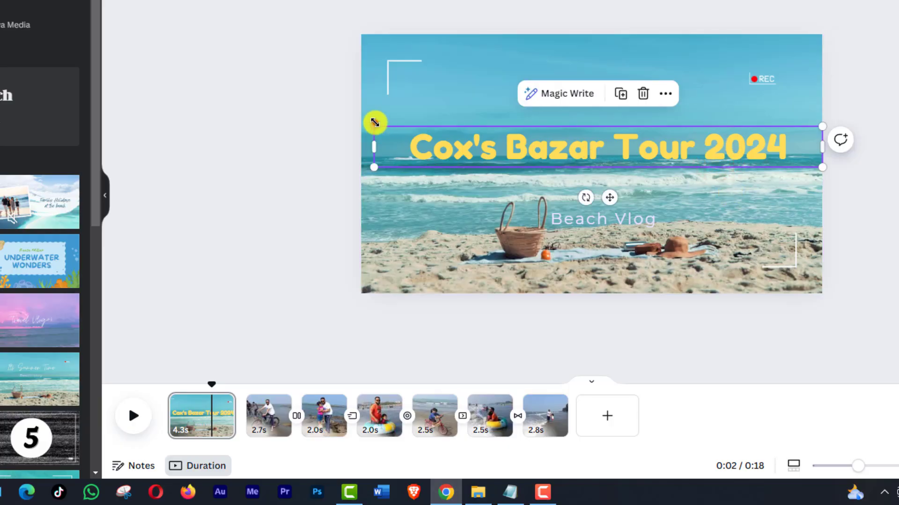
{"action": "left_click_drag", "start_coordinate": [374, 122], "coordinate": [441, 133]}
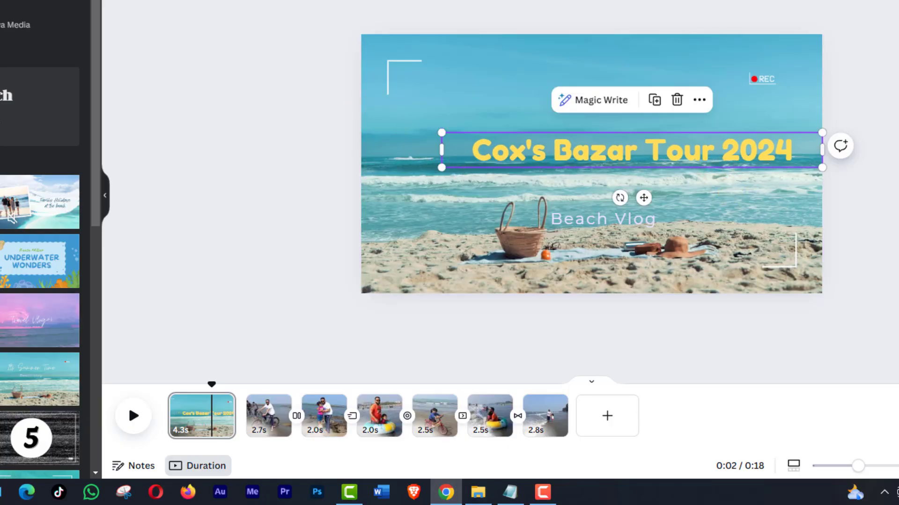
Step: Move the yellow title up into the sky area and place the "Beach Vlog" subtitle just beneath it
{"action": "left_click_drag", "start_coordinate": [646, 197], "coordinate": [601, 166]}
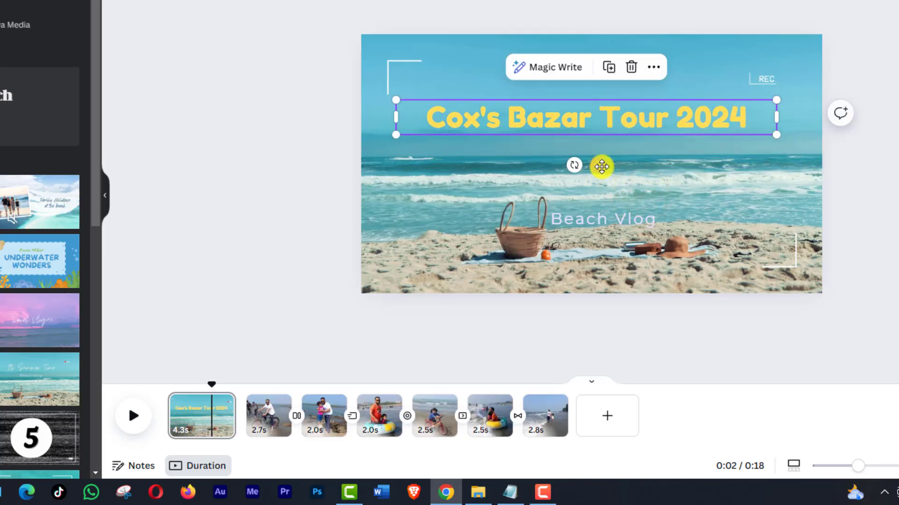
{"action": "left_click", "coordinate": [667, 224]}
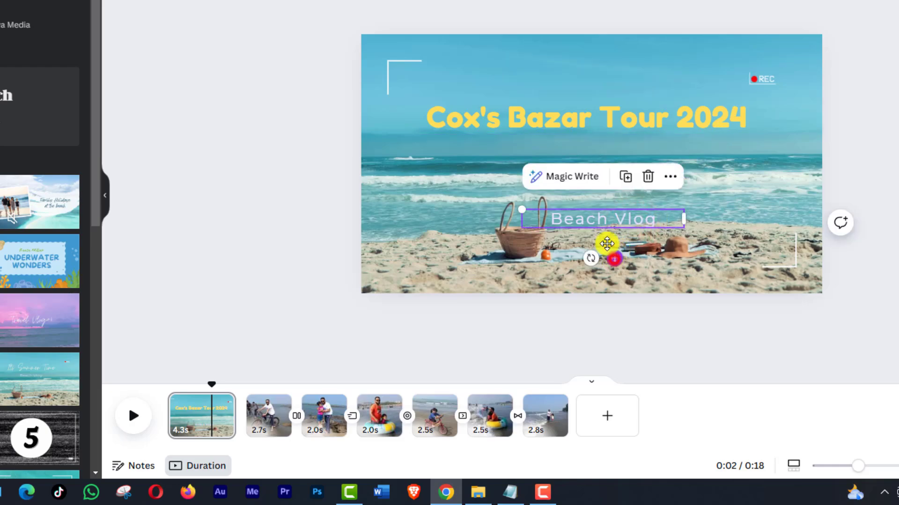
{"action": "left_click_drag", "start_coordinate": [607, 244], "coordinate": [597, 193]}
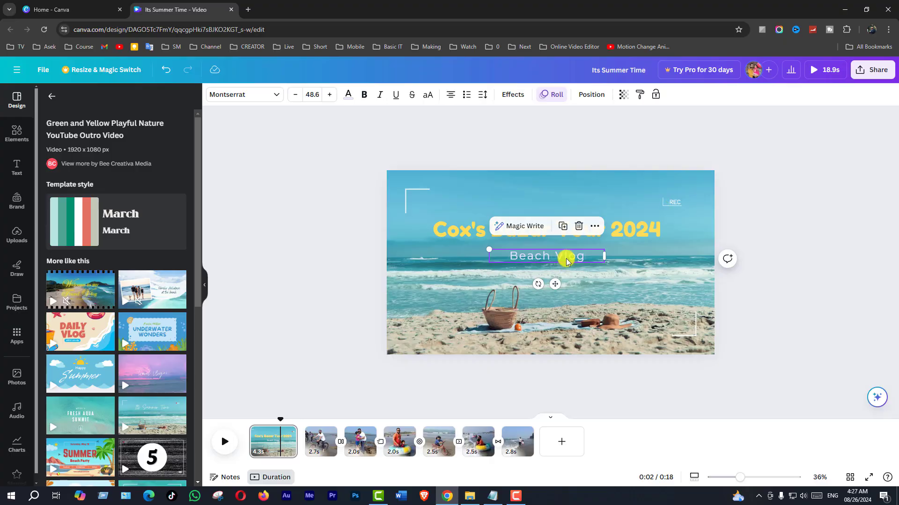
Step: Replace the "Beach Vlog" subtitle with the creator's full name and make it bold
{"action": "double_click", "coordinate": [566, 261]}
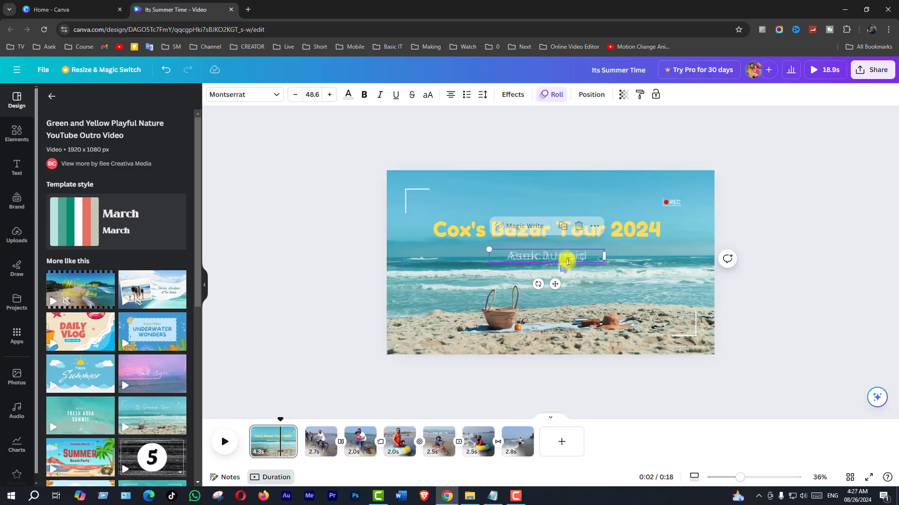
{"action": "type", "text": "Asek Junaid"}
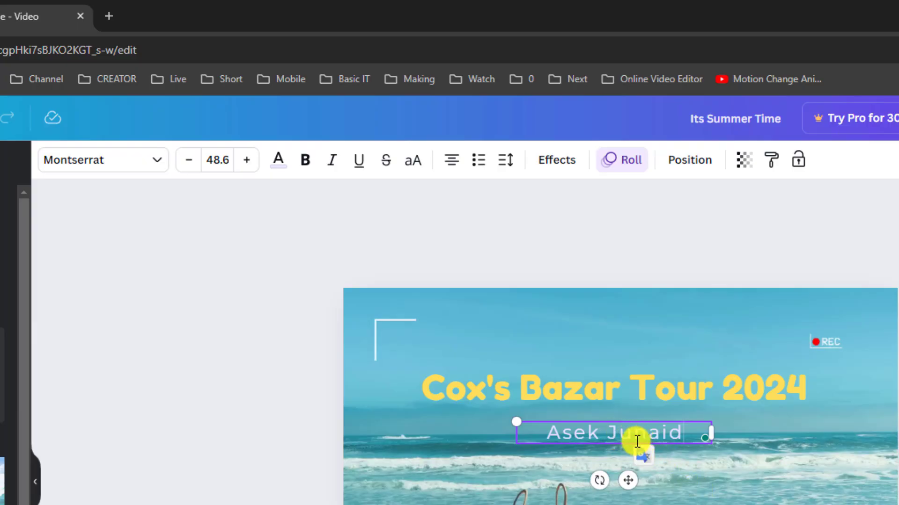
{"action": "triple_click", "coordinate": [637, 441]}
{"action": "left_click", "coordinate": [309, 160]}
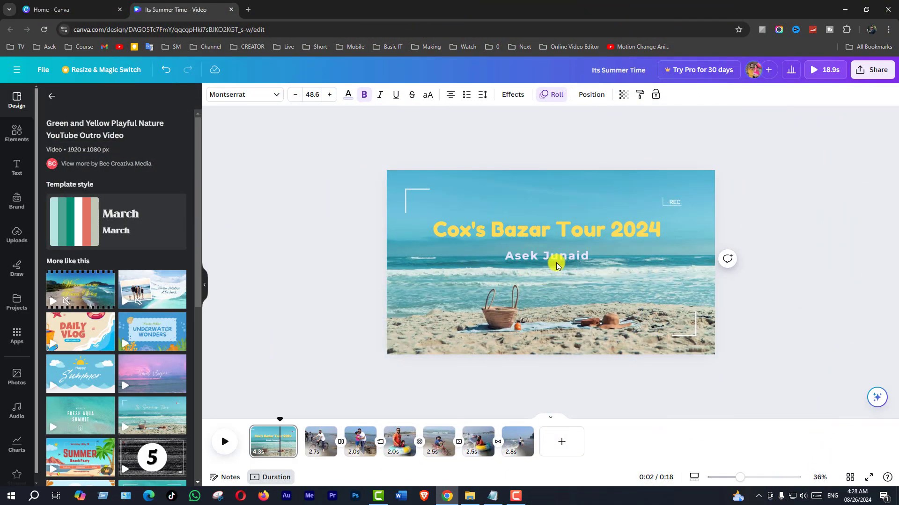
Step: Play the slideshow from the beginning to check the intro and the photo transitions, and pause it
{"action": "left_click_drag", "start_coordinate": [281, 420], "coordinate": [252, 422]}
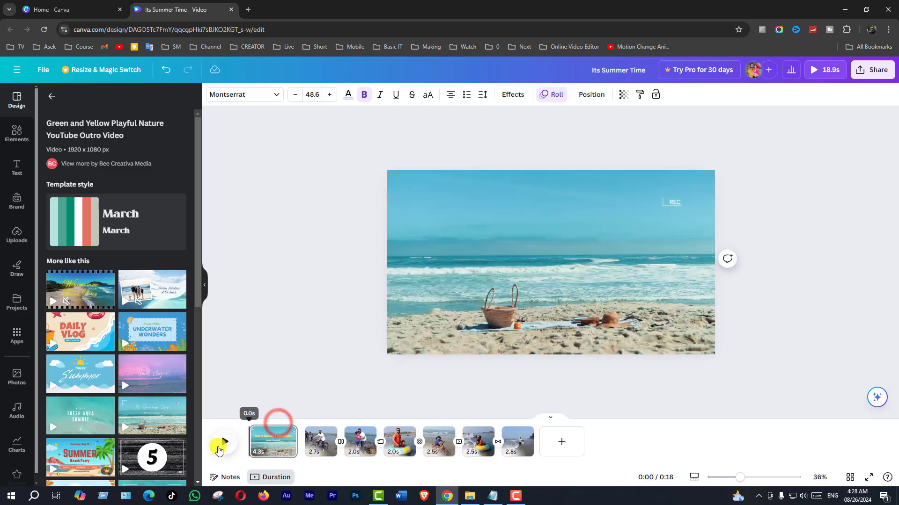
{"action": "left_click", "coordinate": [227, 445]}
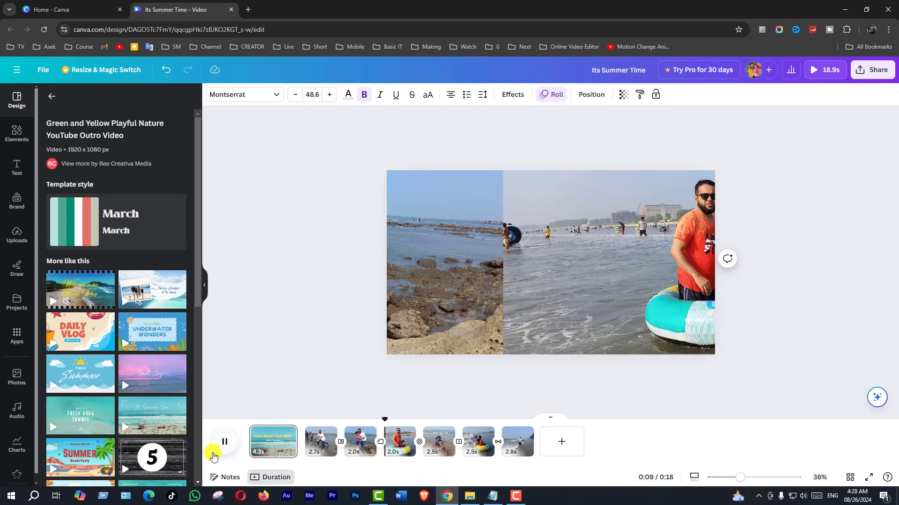
{"action": "left_click", "coordinate": [303, 445]}
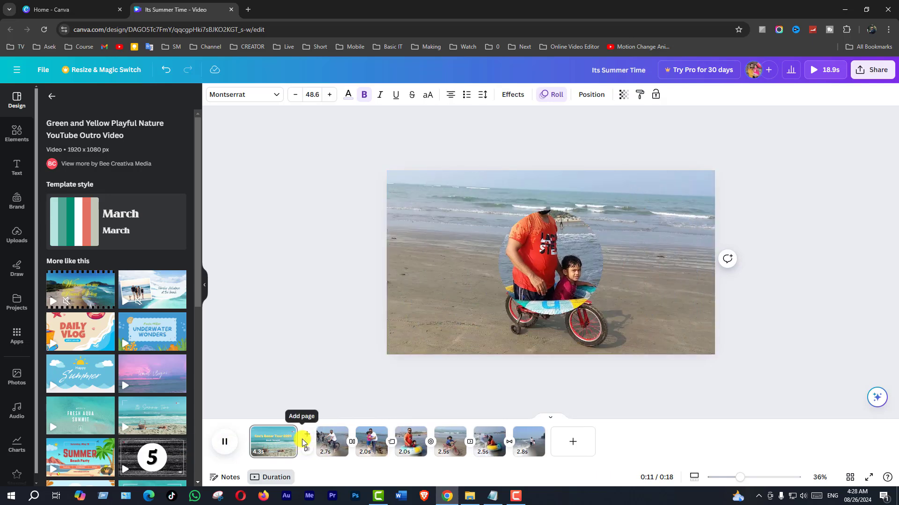
{"action": "left_click", "coordinate": [226, 442]}
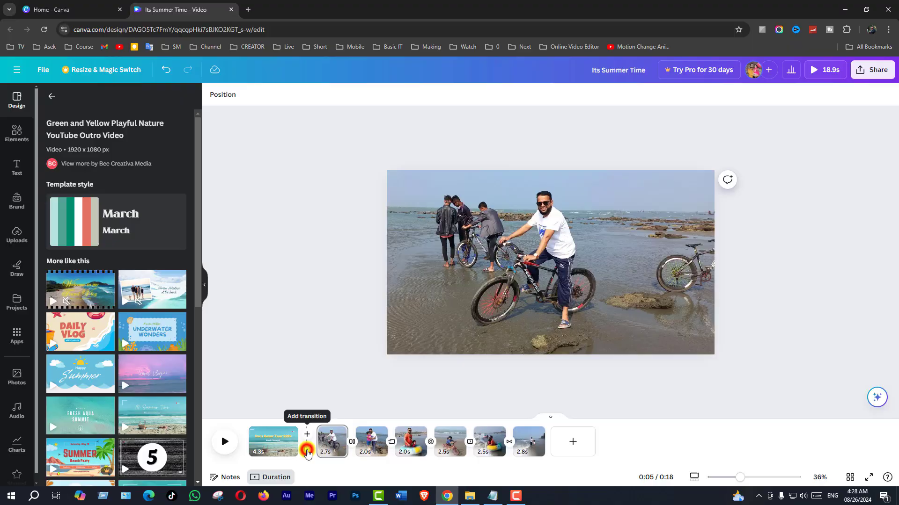
Step: Add a Slide transition between the intro page and the first photo, and play the slideshow
{"action": "left_click", "coordinate": [327, 424]}
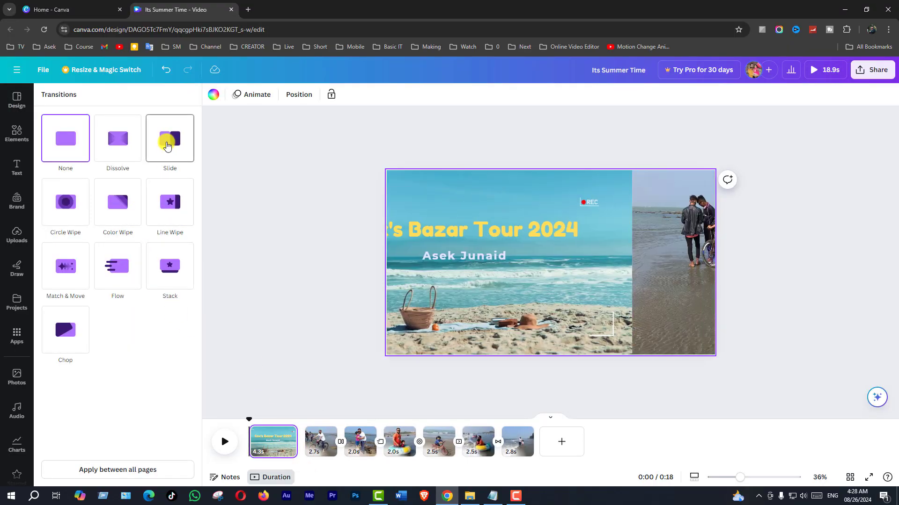
{"action": "left_click", "coordinate": [168, 147]}
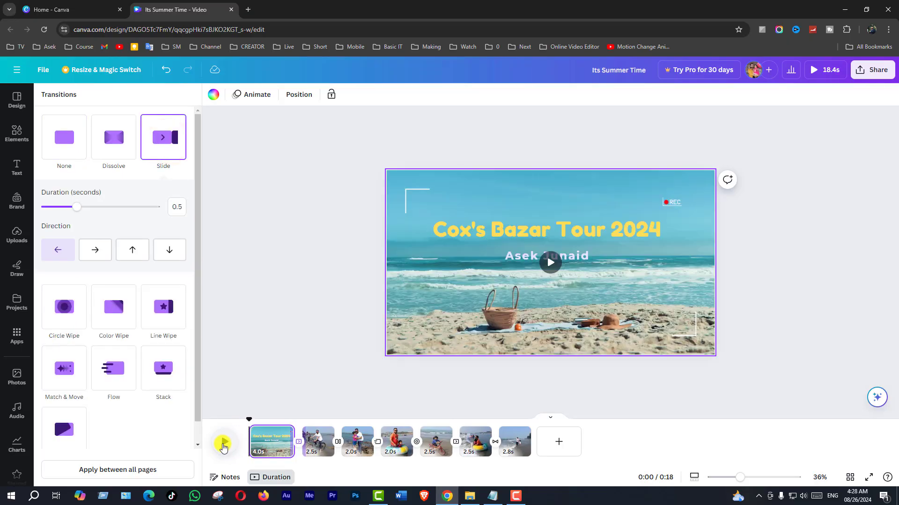
{"action": "left_click", "coordinate": [224, 447]}
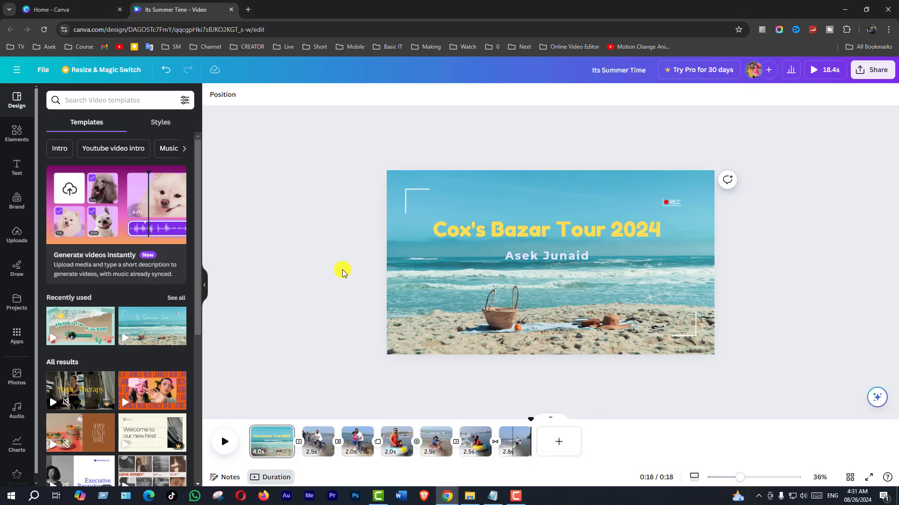
Step: Search the templates for "Thanks for Watching" and apply the blue sky and coconut tree template to a new page at the end
{"action": "left_click", "coordinate": [110, 101]}
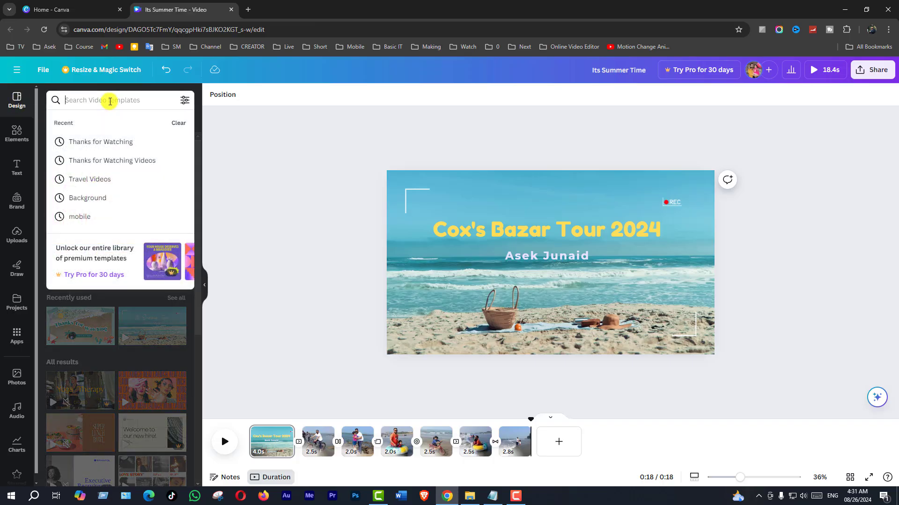
{"action": "left_click", "coordinate": [98, 141]}
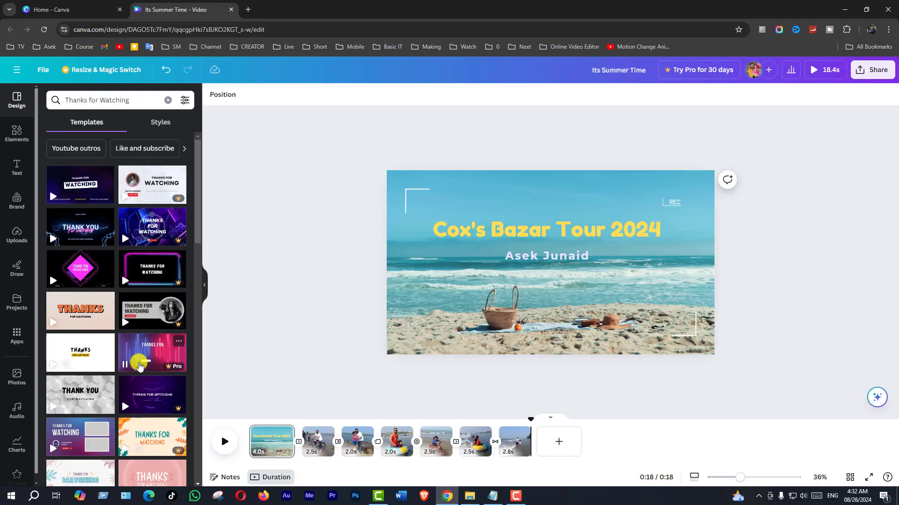
{"action": "scroll", "coordinate": [140, 337], "scroll_direction": "down", "scroll_amount": 4}
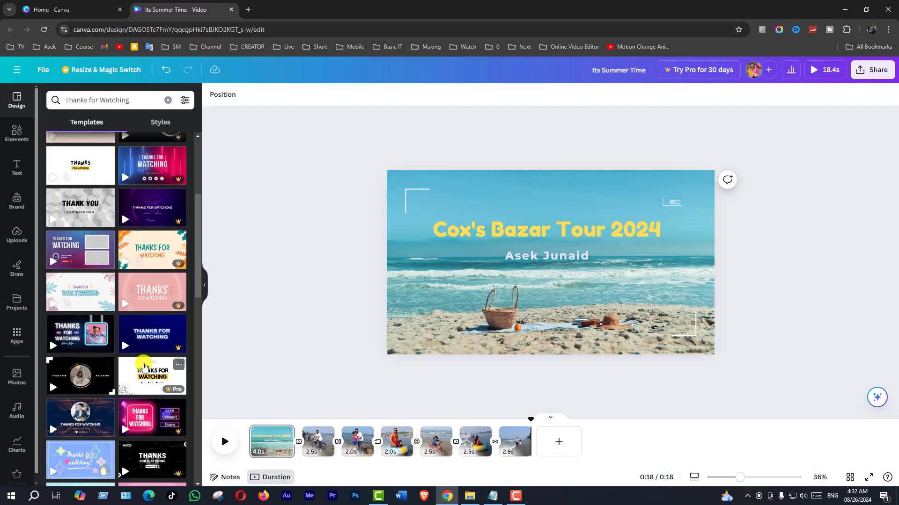
{"action": "scroll", "coordinate": [145, 351], "scroll_direction": "down", "scroll_amount": 1}
{"action": "scroll", "coordinate": [147, 337], "scroll_direction": "down", "scroll_amount": 5}
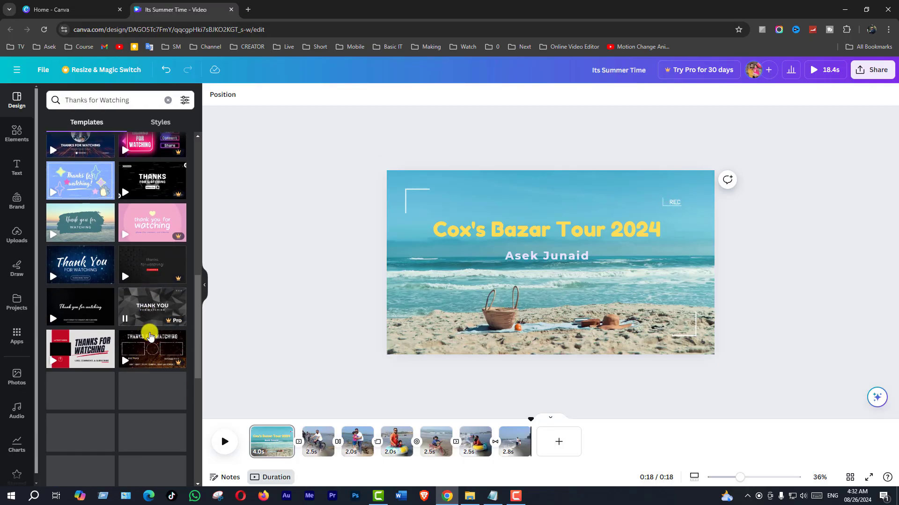
{"action": "scroll", "coordinate": [150, 336], "scroll_direction": "down", "scroll_amount": 3}
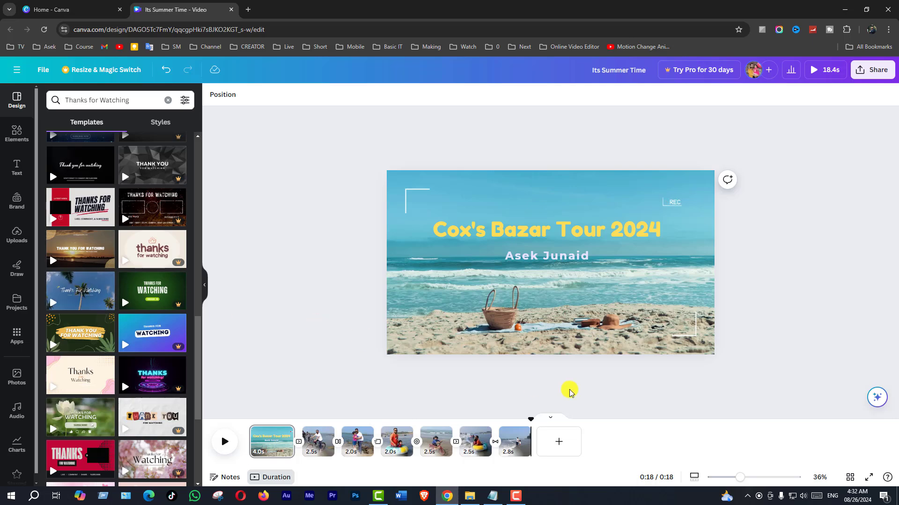
{"action": "left_click", "coordinate": [560, 444]}
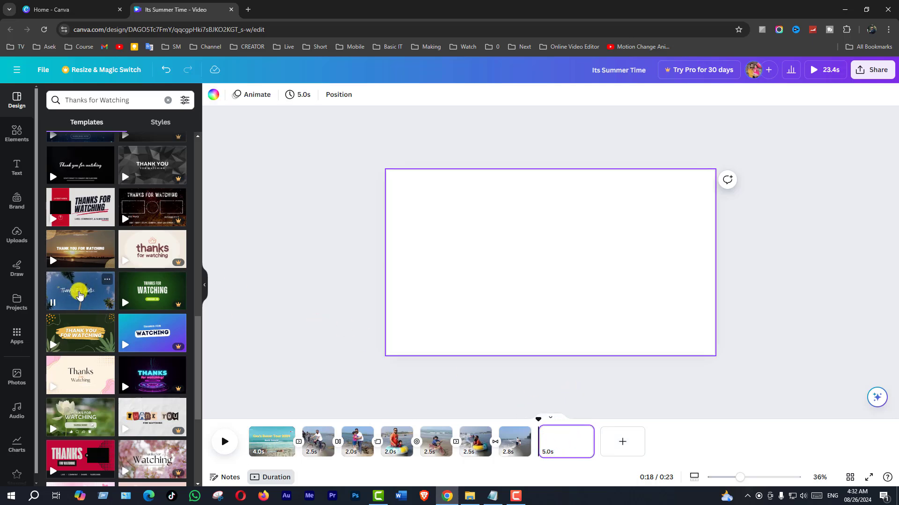
{"action": "left_click", "coordinate": [80, 295]}
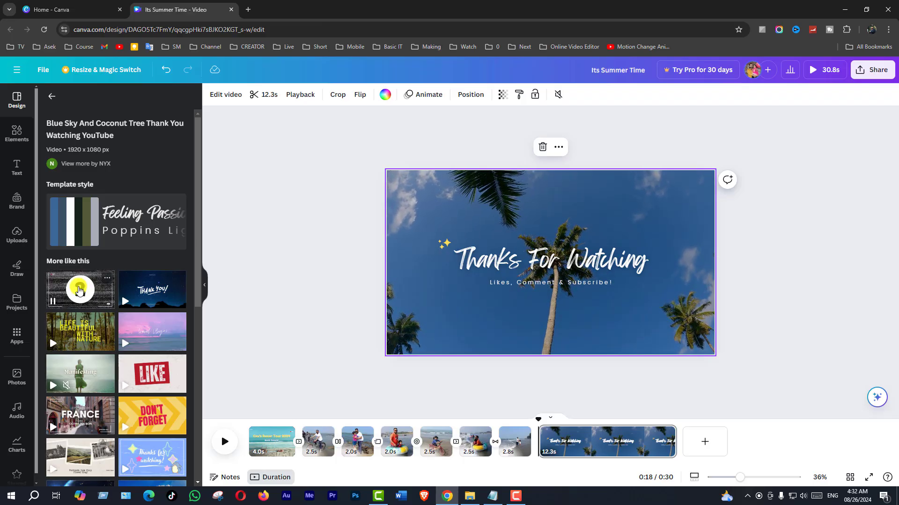
Step: Delete the "Likes, Comment & Subscribe!" line from the outro page and move the "Thanks For Watching" heading slightly up
{"action": "left_click", "coordinate": [557, 284]}
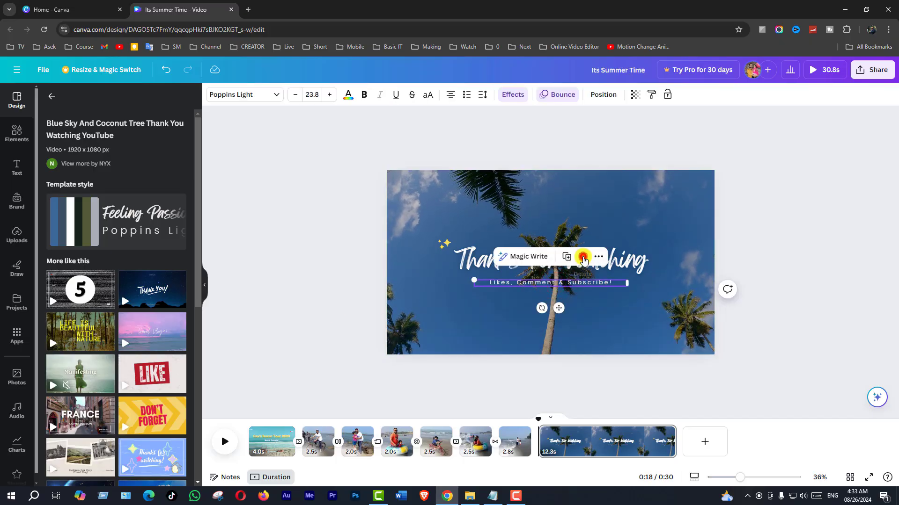
{"action": "left_click", "coordinate": [582, 258]}
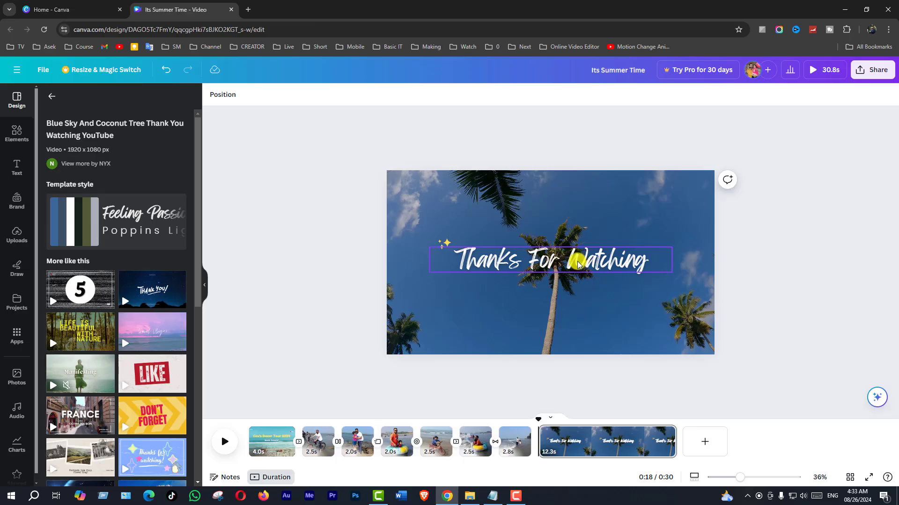
{"action": "left_click_drag", "start_coordinate": [575, 271], "coordinate": [567, 248]}
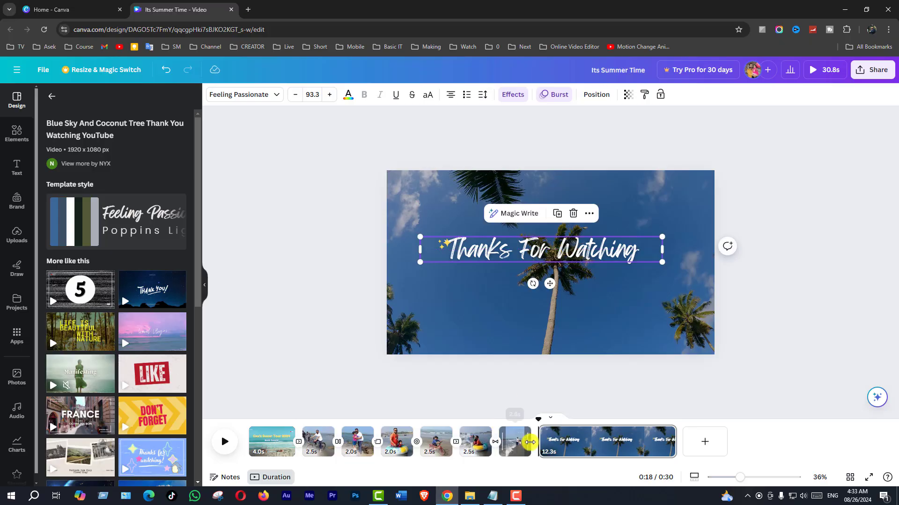
Step: Shorten the "Thanks For Watching" page to 2.9 seconds
{"action": "left_click_drag", "start_coordinate": [536, 422], "coordinate": [600, 423]}
{"action": "left_click_drag", "start_coordinate": [674, 442], "coordinate": [572, 446]}
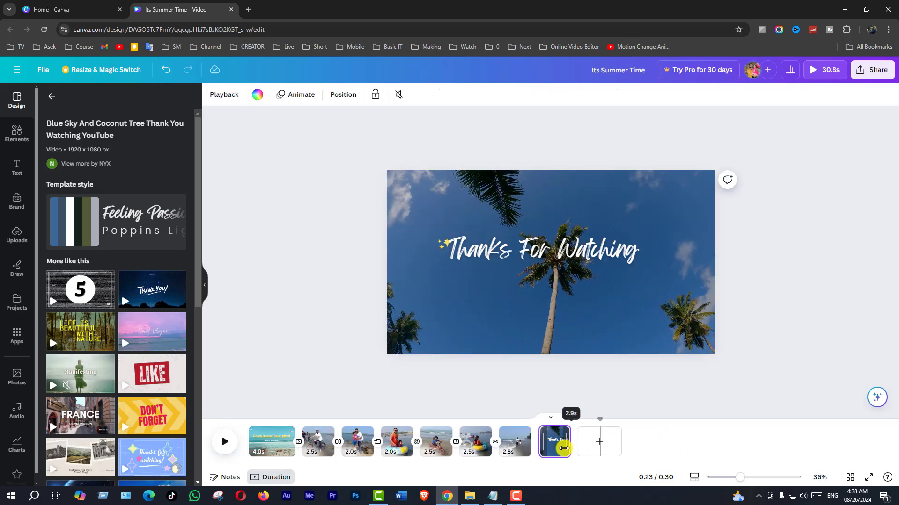
{"action": "left_click_drag", "start_coordinate": [564, 448], "coordinate": [564, 449]}
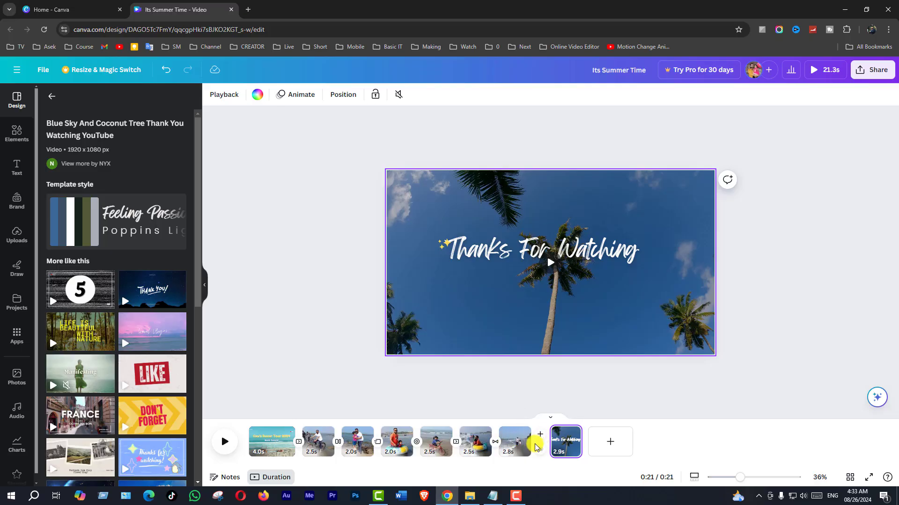
Step: Add a Chop transition between the last photo and the outro page, and play the whole slideshow from the start
{"action": "left_click", "coordinate": [541, 450]}
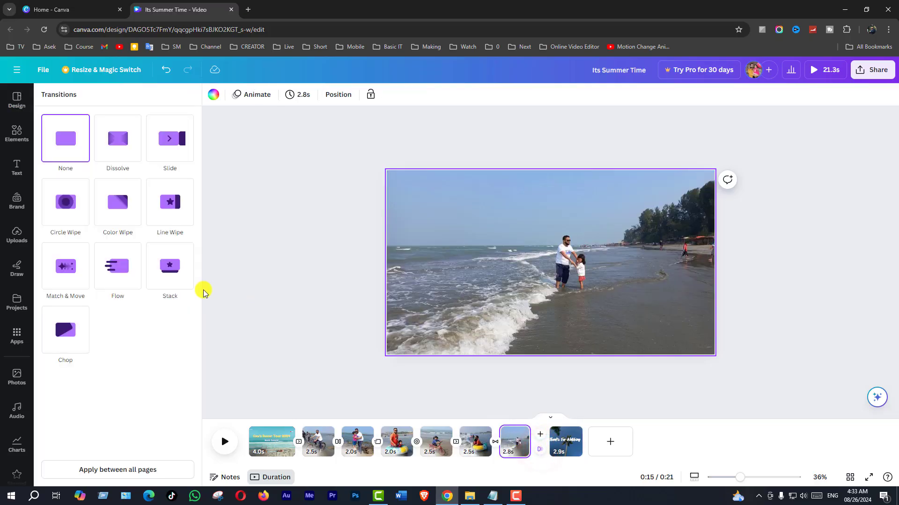
{"action": "left_click", "coordinate": [70, 334]}
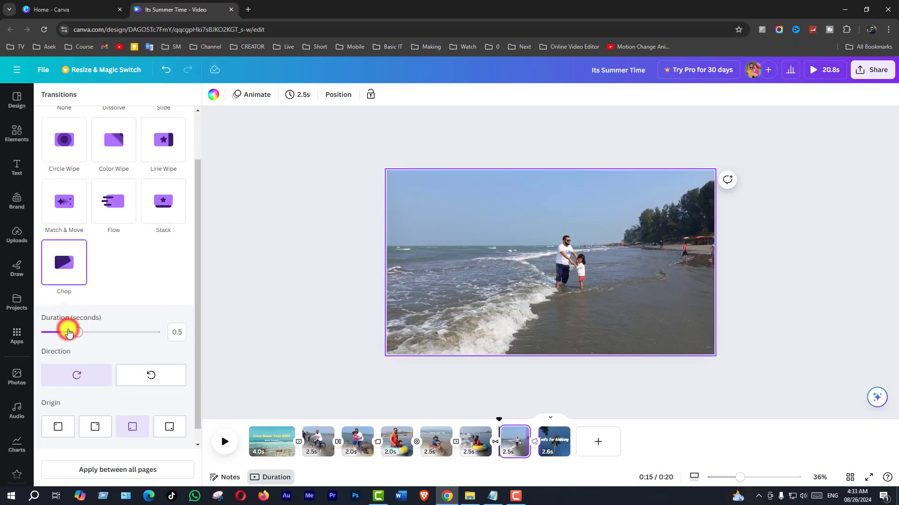
{"action": "left_click_drag", "start_coordinate": [500, 419], "coordinate": [145, 422]}
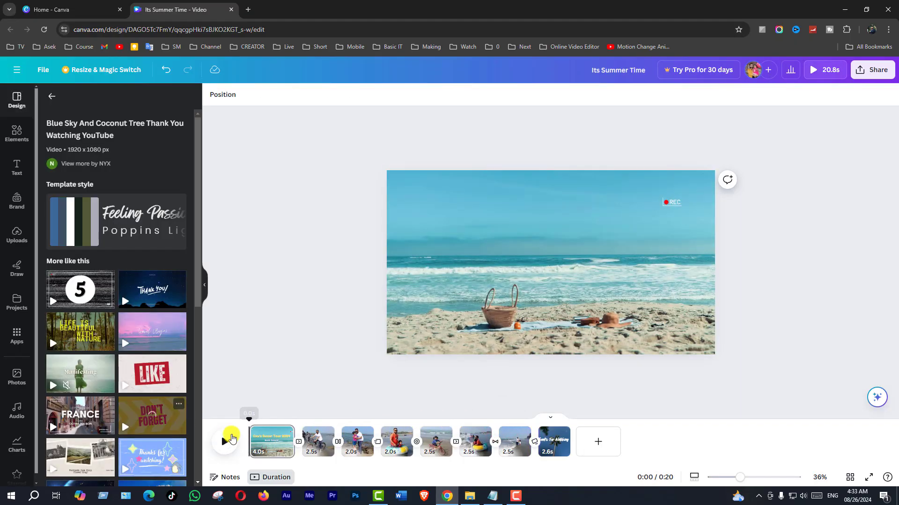
{"action": "left_click", "coordinate": [227, 443]}
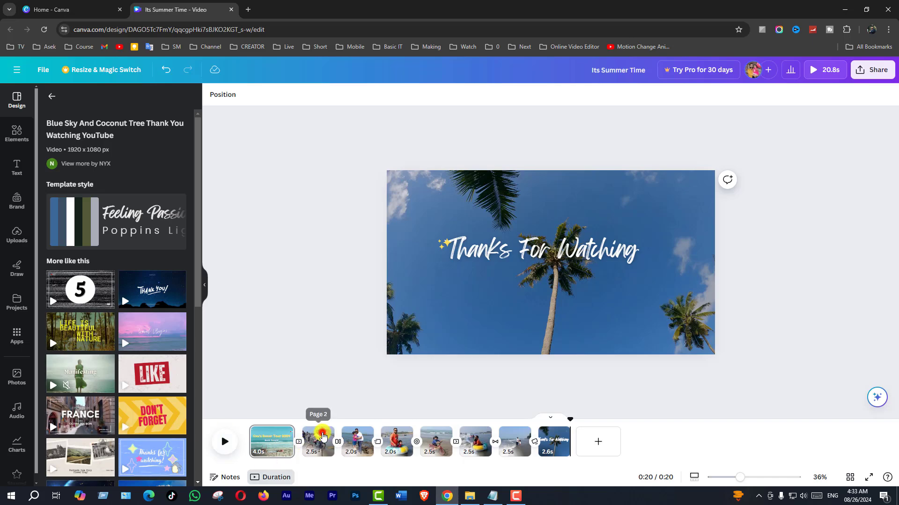
Step: Go to the third page and search the graphics elements for cute stickers
{"action": "right_click", "coordinate": [323, 435]}
{"action": "left_click", "coordinate": [352, 448]}
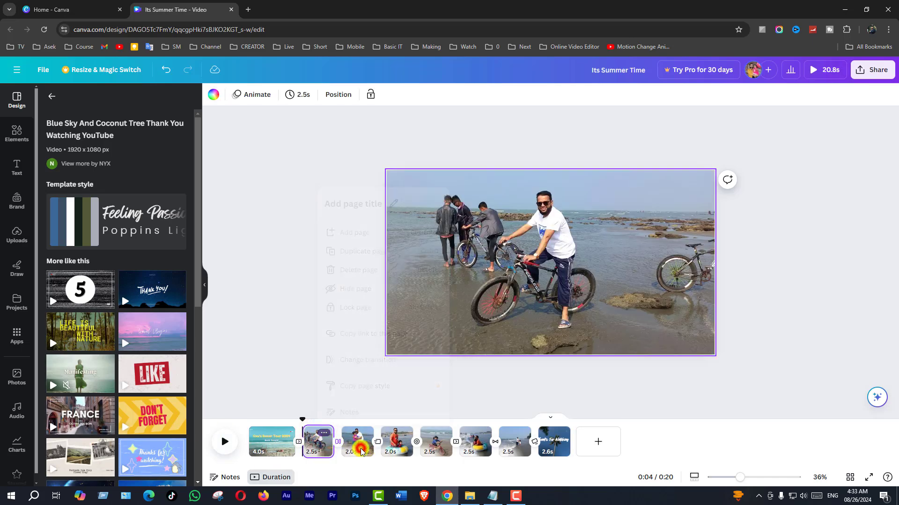
{"action": "left_click", "coordinate": [361, 448]}
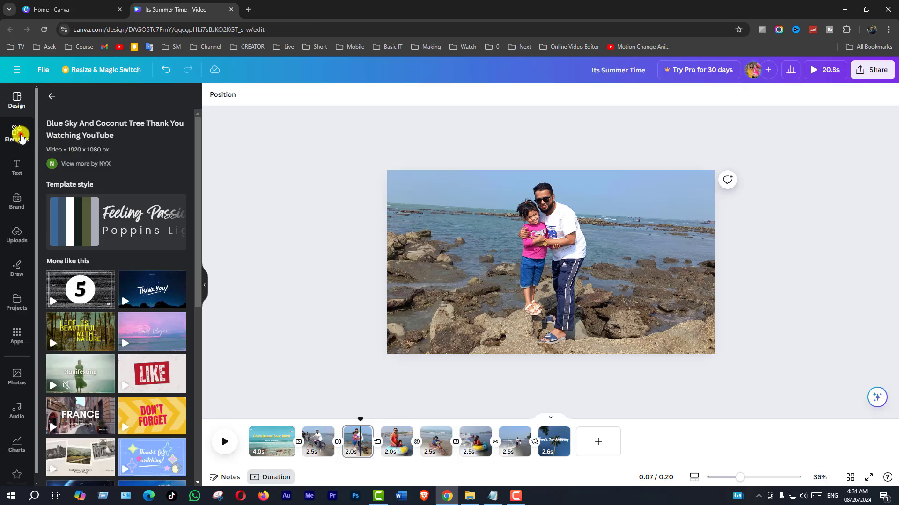
{"action": "left_click", "coordinate": [21, 136]}
{"action": "left_click", "coordinate": [82, 104]}
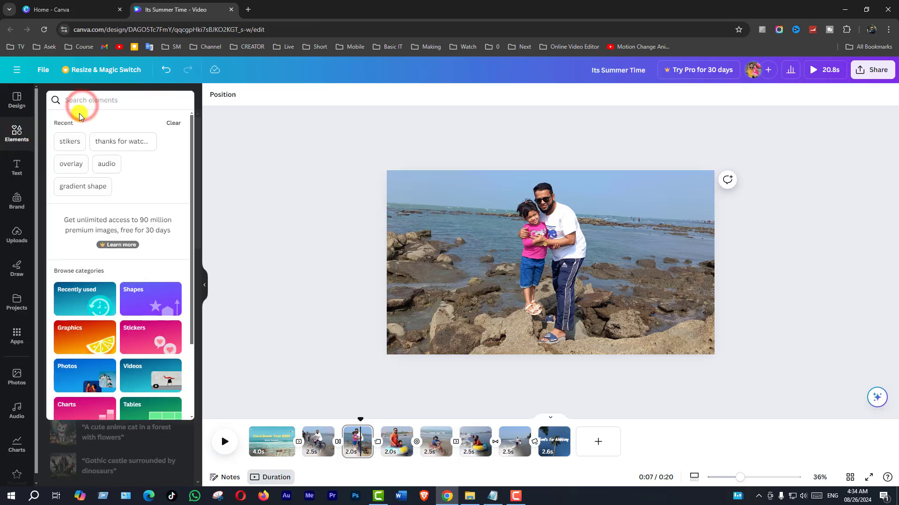
{"action": "left_click", "coordinate": [70, 141]}
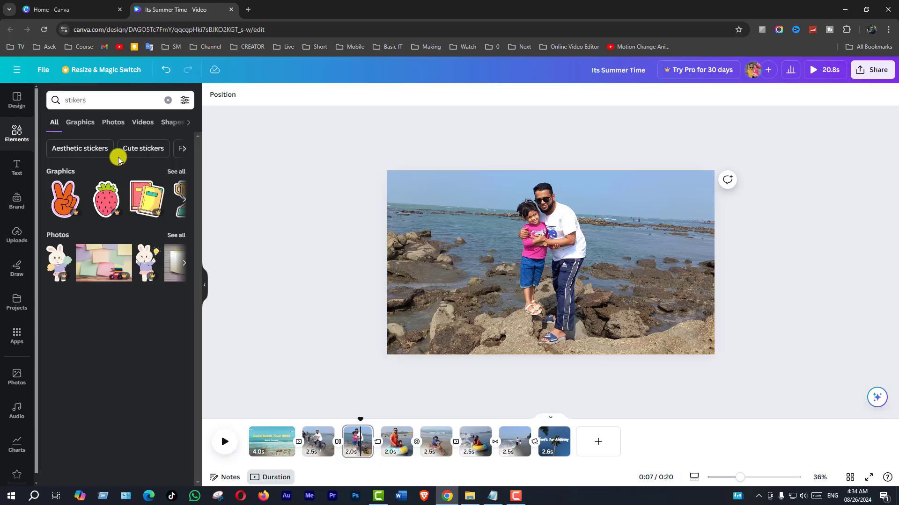
{"action": "left_click", "coordinate": [177, 172]}
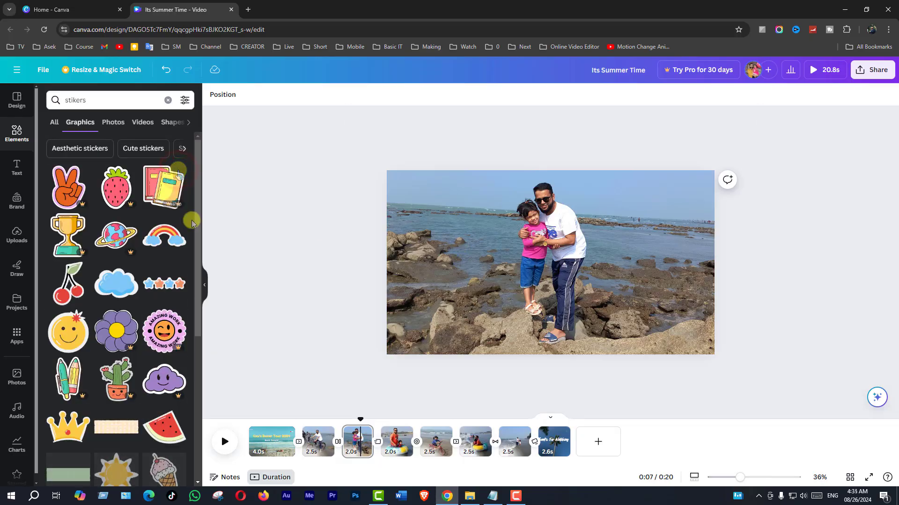
{"action": "scroll", "coordinate": [121, 317], "scroll_direction": "down", "scroll_amount": 5}
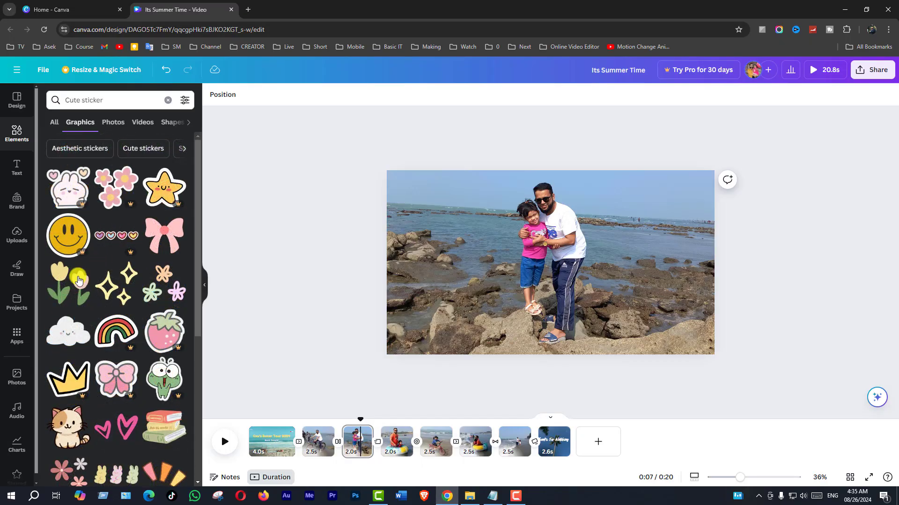
Step: Add the yellow and pink tulip sticker to the third page's photo and move it to the photo's lower-left corner
{"action": "left_click", "coordinate": [68, 284]}
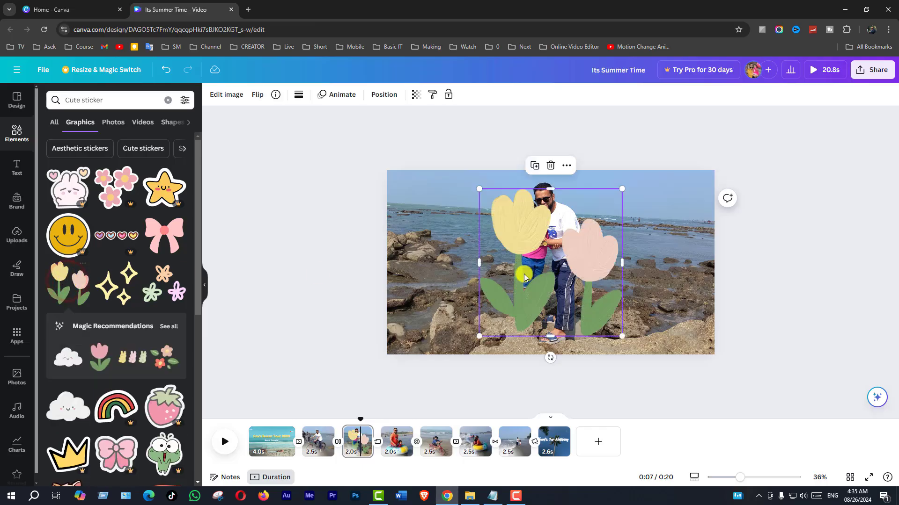
{"action": "left_click_drag", "start_coordinate": [593, 322], "coordinate": [410, 313]}
{"action": "left_click_drag", "start_coordinate": [419, 330], "coordinate": [425, 344]}
{"action": "left_click", "coordinate": [802, 312]}
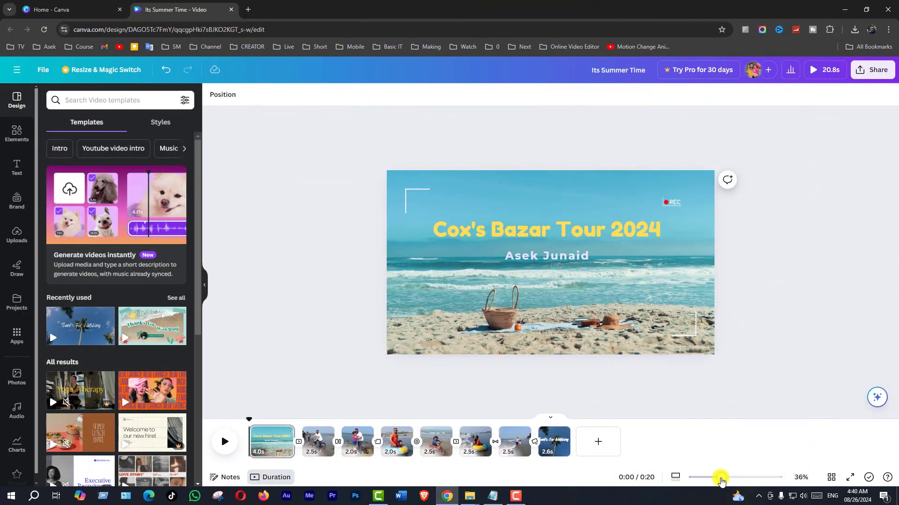
Step: Return to the intro page at a 56% view, search the elements for audio and list all the audio tracks
{"action": "left_click_drag", "start_coordinate": [721, 478], "coordinate": [732, 478]}
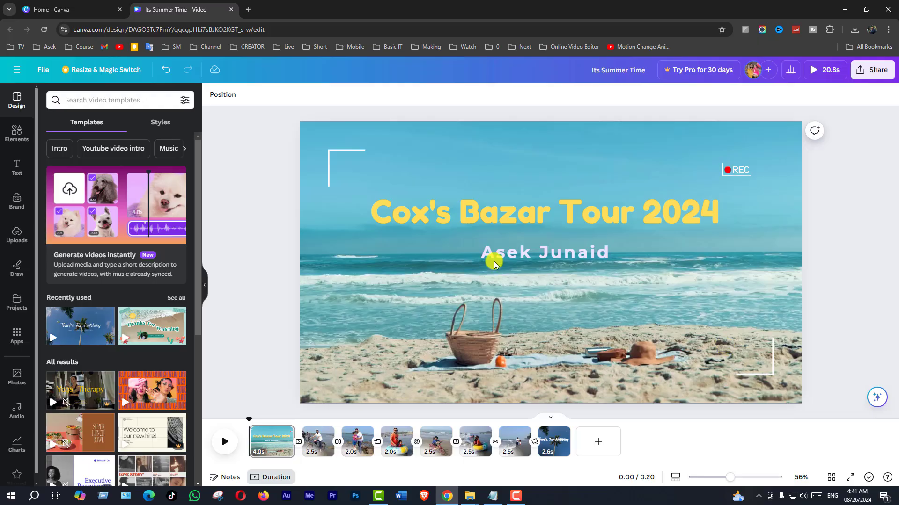
{"action": "left_click", "coordinate": [16, 137]}
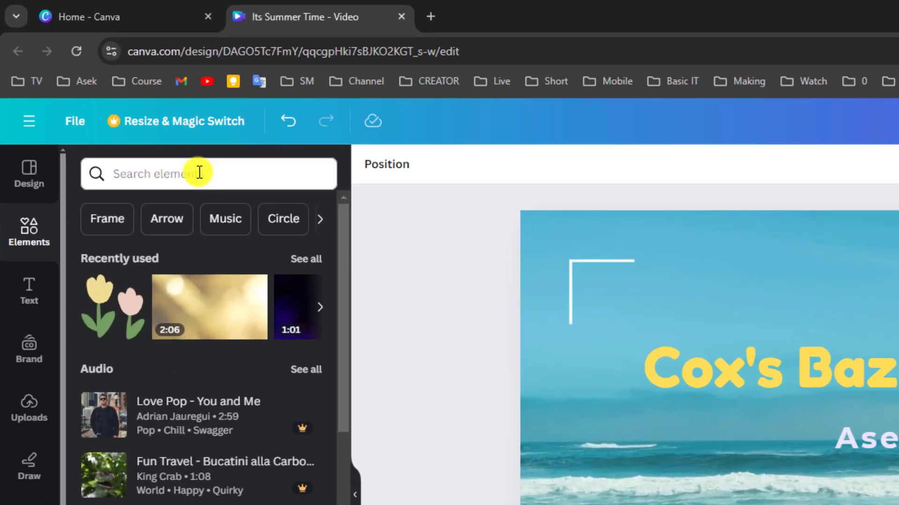
{"action": "left_click", "coordinate": [199, 172]}
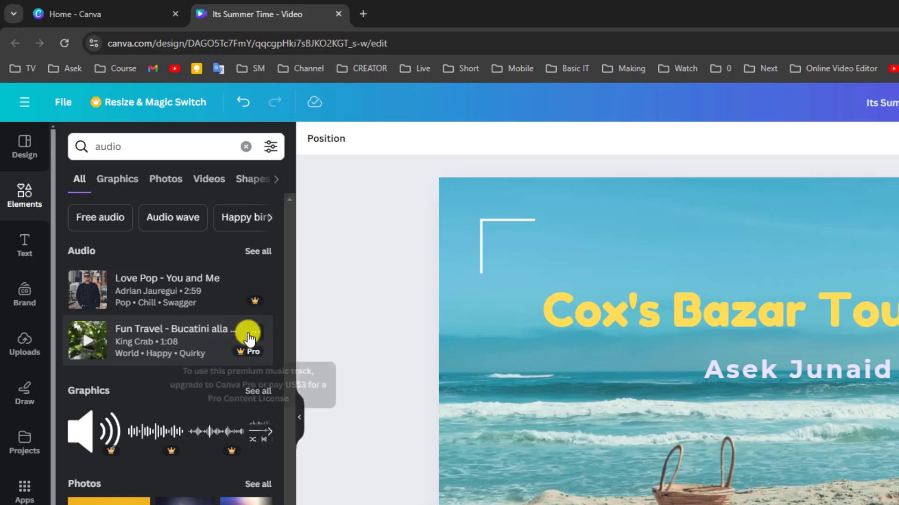
{"action": "left_click", "coordinate": [259, 252]}
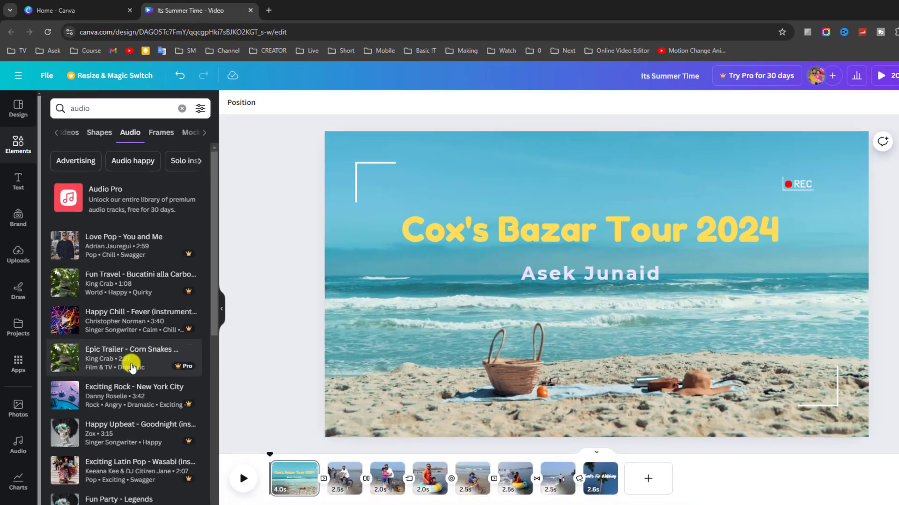
Step: Add the free "Wide Space" track by AudioCoffee to the slideshow and fit its end to the last page
{"action": "scroll", "coordinate": [196, 461], "scroll_direction": "down", "scroll_amount": 2}
{"action": "scroll", "coordinate": [135, 322], "scroll_direction": "down", "scroll_amount": 3}
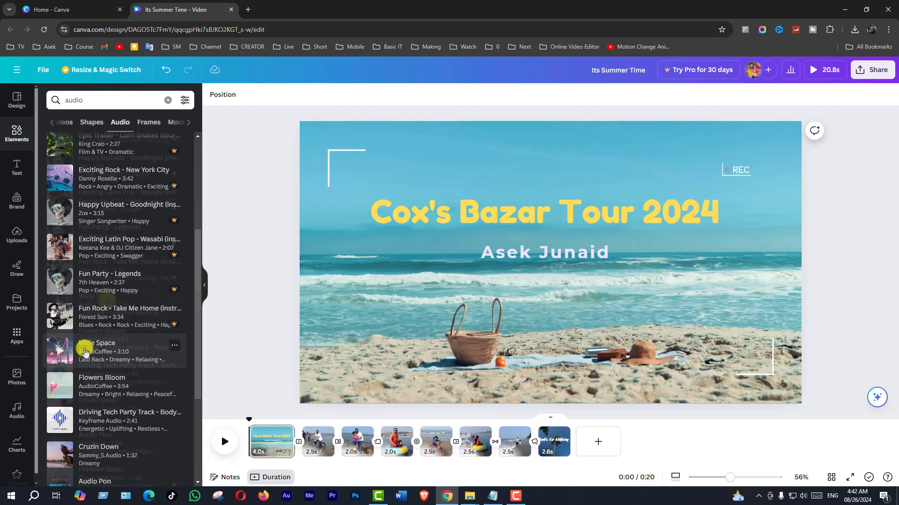
{"action": "scroll", "coordinate": [104, 300], "scroll_direction": "down", "scroll_amount": 1}
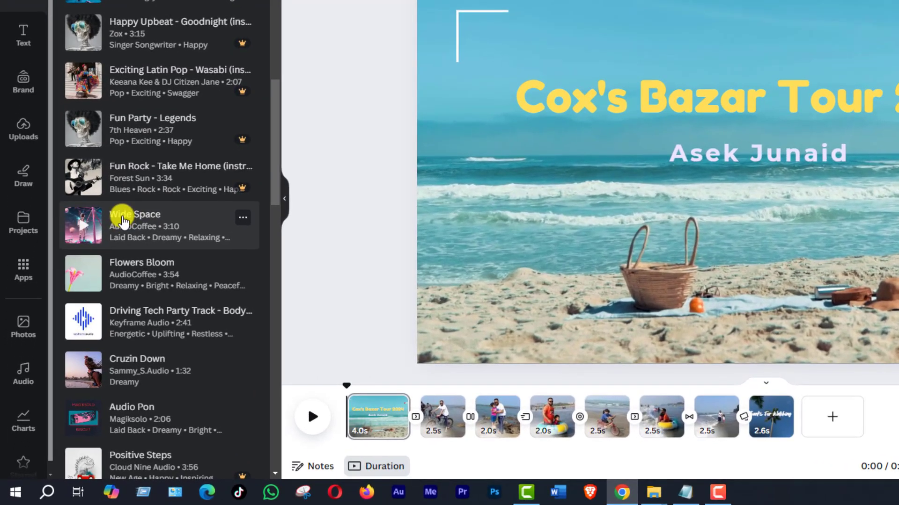
{"action": "left_click", "coordinate": [123, 221]}
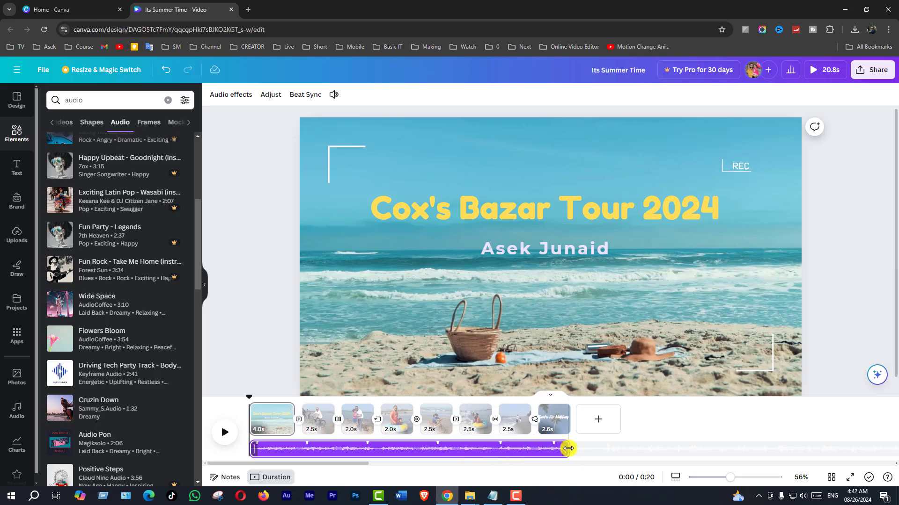
{"action": "left_click_drag", "start_coordinate": [549, 448], "coordinate": [587, 443]}
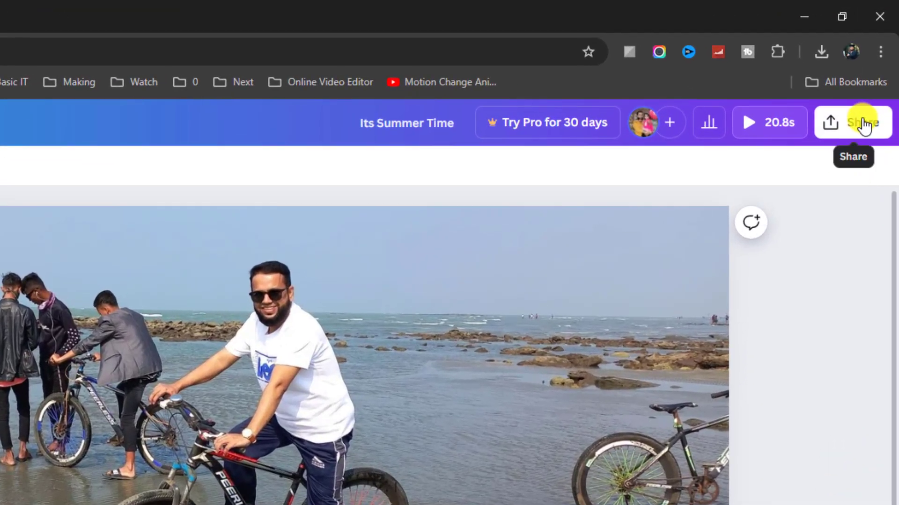
Step: Download all pages of the slideshow as an MP4 video
{"action": "left_click", "coordinate": [862, 123]}
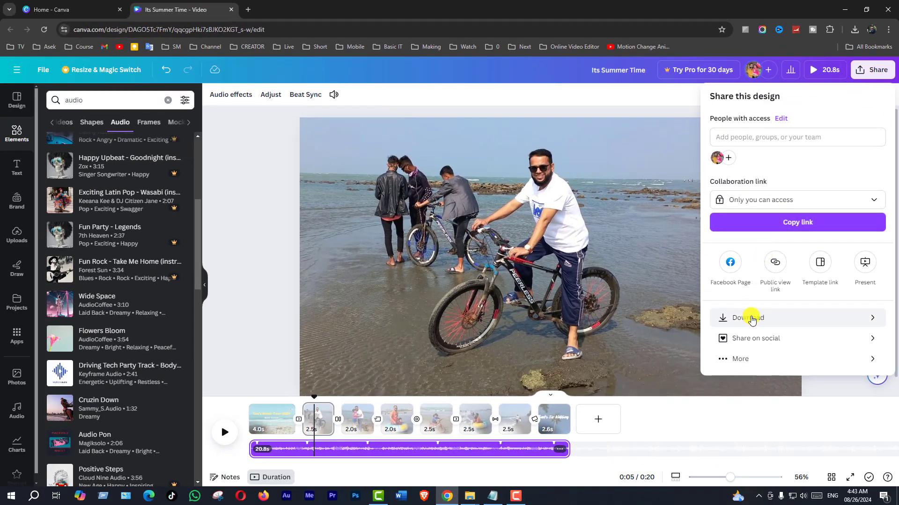
{"action": "left_click", "coordinate": [752, 319]}
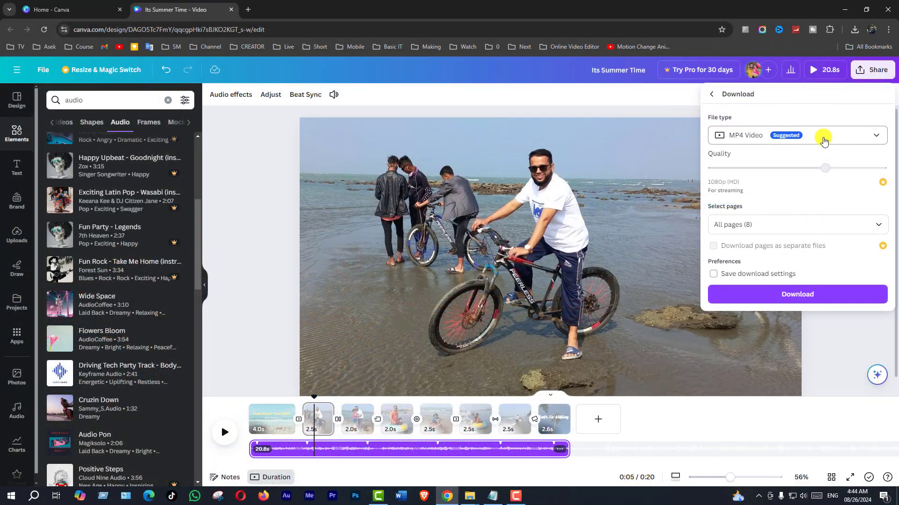
{"action": "left_click", "coordinate": [783, 215]}
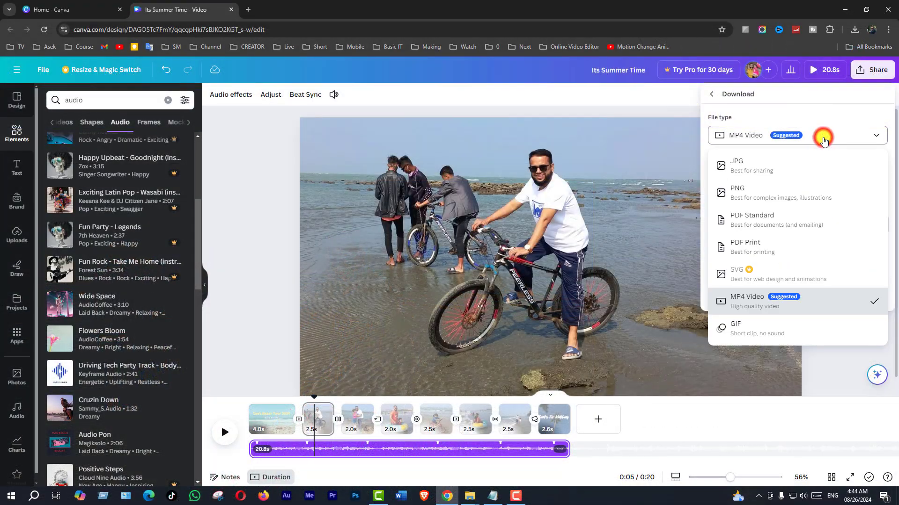
{"action": "left_click", "coordinate": [824, 138]}
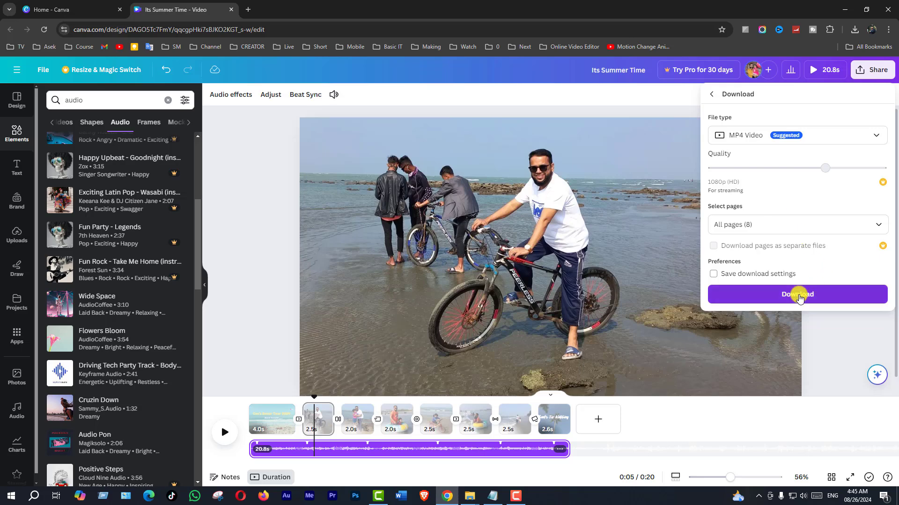
{"action": "left_click", "coordinate": [798, 295]}
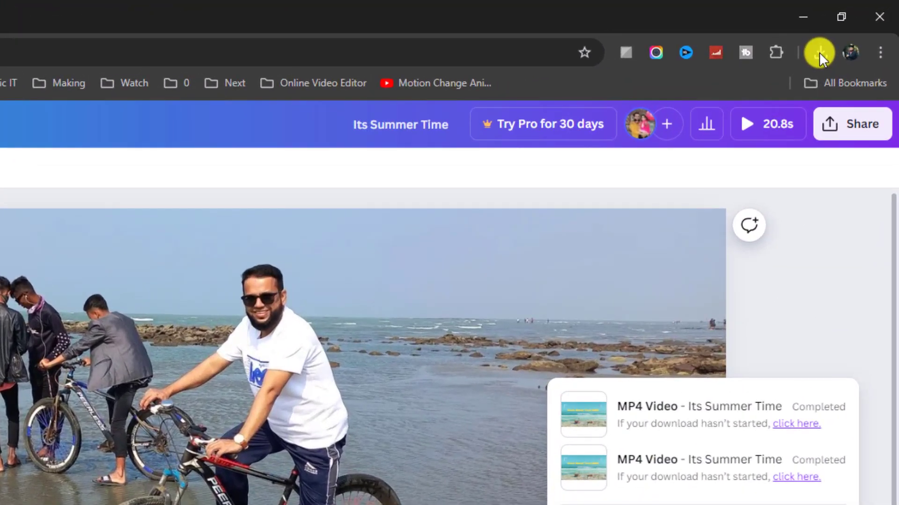
Step: Locate the newest "Its Summer Time.mp4" download in its folder and play it in VLC media player
{"action": "left_click", "coordinate": [854, 30]}
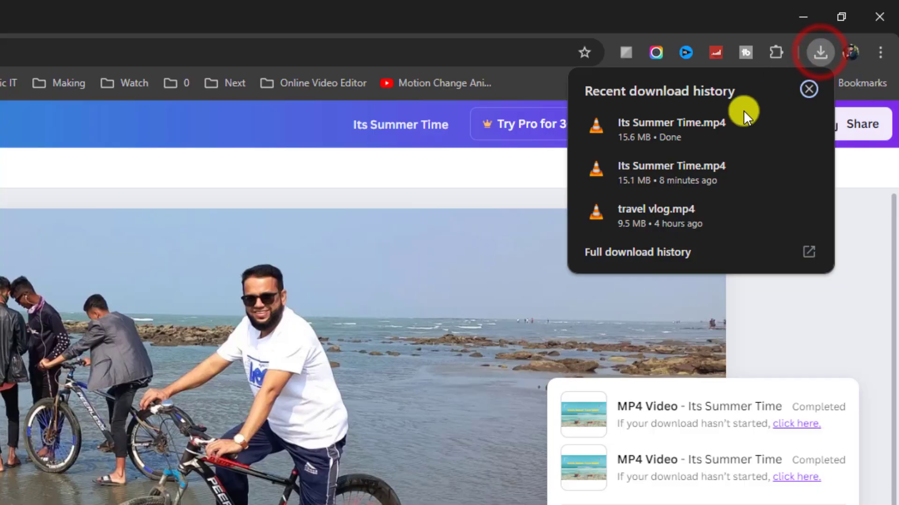
{"action": "mouse_move", "coordinate": [733, 131]}
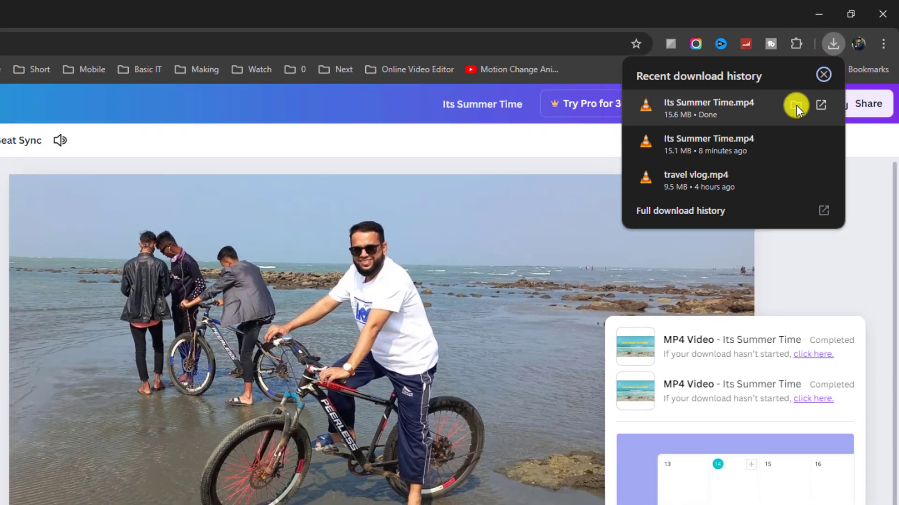
{"action": "left_click", "coordinate": [776, 126]}
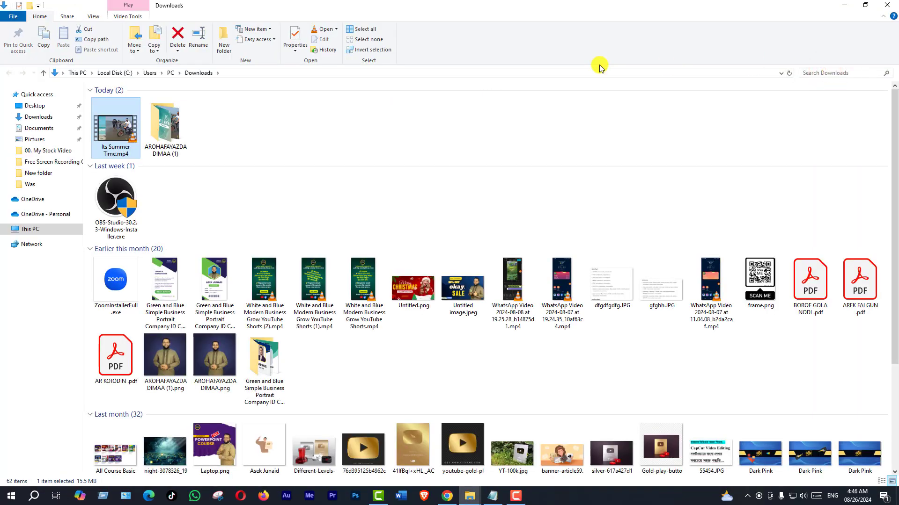
{"action": "double_click", "coordinate": [119, 139]}
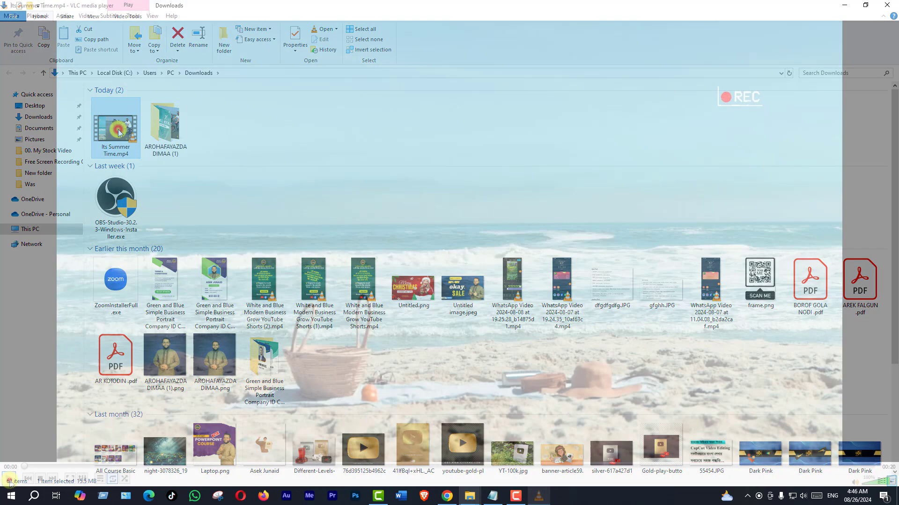